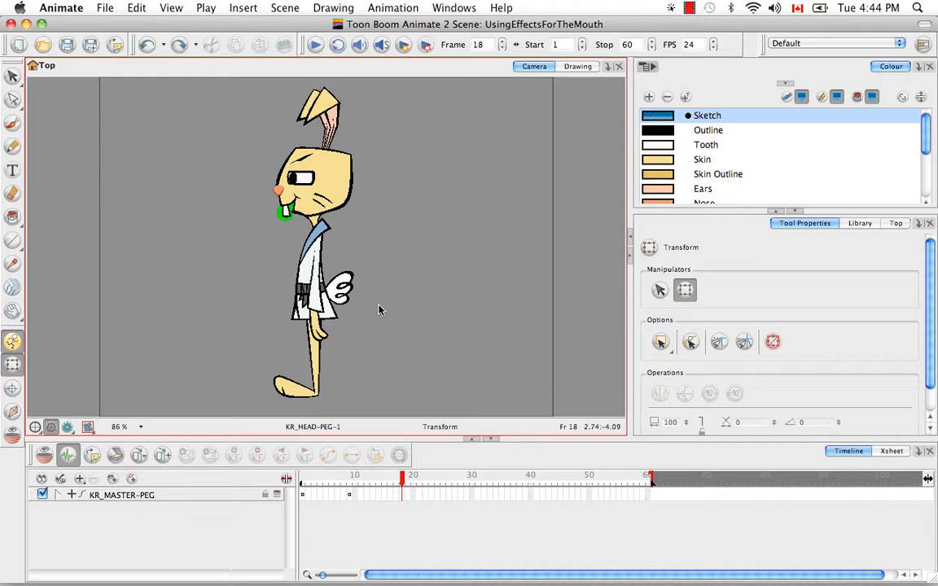
Go to frame 1 and expand the KR_MASTER-PEG hierarchy, including the KR_UPPERBODY-PEG and KR_LOWERBODY-PEG layers.
{"action": "left_click", "coordinate": [303, 495]}
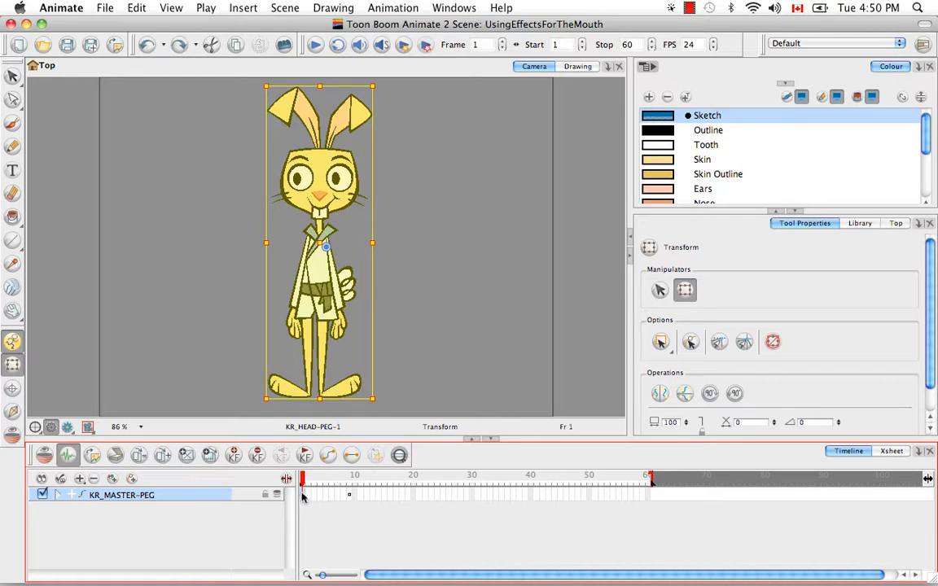
{"action": "left_click", "coordinate": [237, 464]}
{"action": "left_click", "coordinate": [57, 495]}
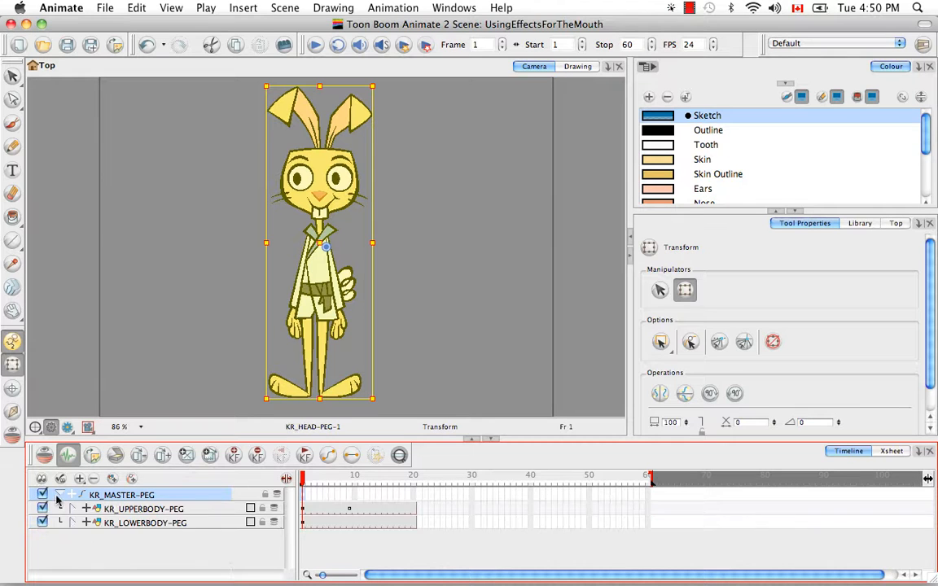
{"action": "left_click", "coordinate": [71, 509]}
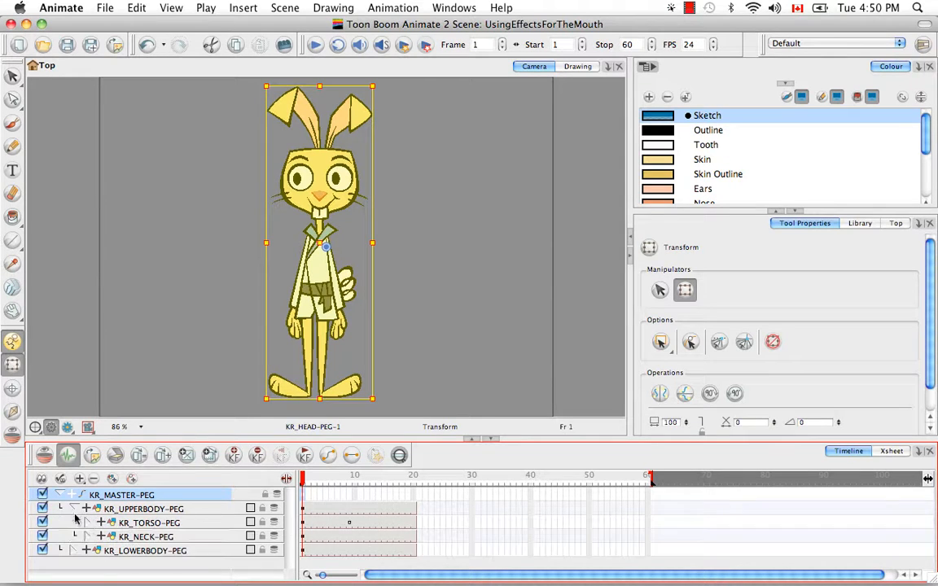
{"action": "left_click", "coordinate": [75, 550]}
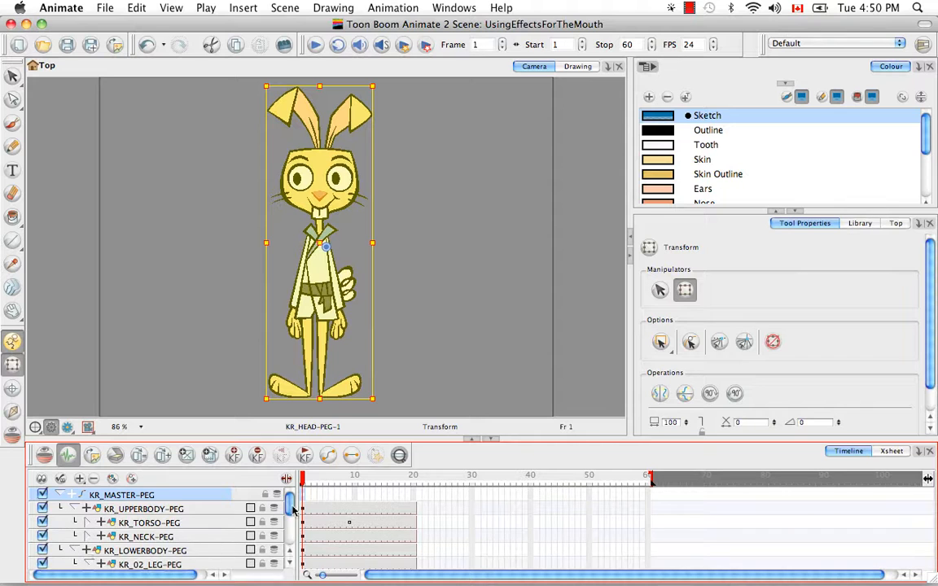
{"action": "mouse_move", "coordinate": [289, 499]}
{"action": "left_mouse_down"}
{"action": "mouse_move", "coordinate": [291, 529]}
{"action": "mouse_move", "coordinate": [289, 499]}
{"action": "left_mouse_up"}
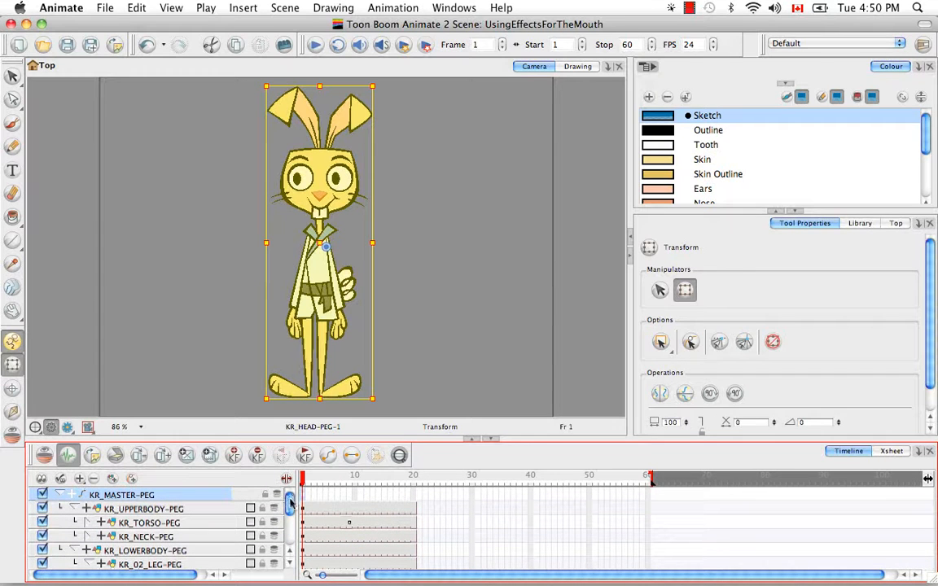
Add a Mask effect layer and a Colour-Override effect layer to the timeline.
{"action": "left_click", "coordinate": [79, 478]}
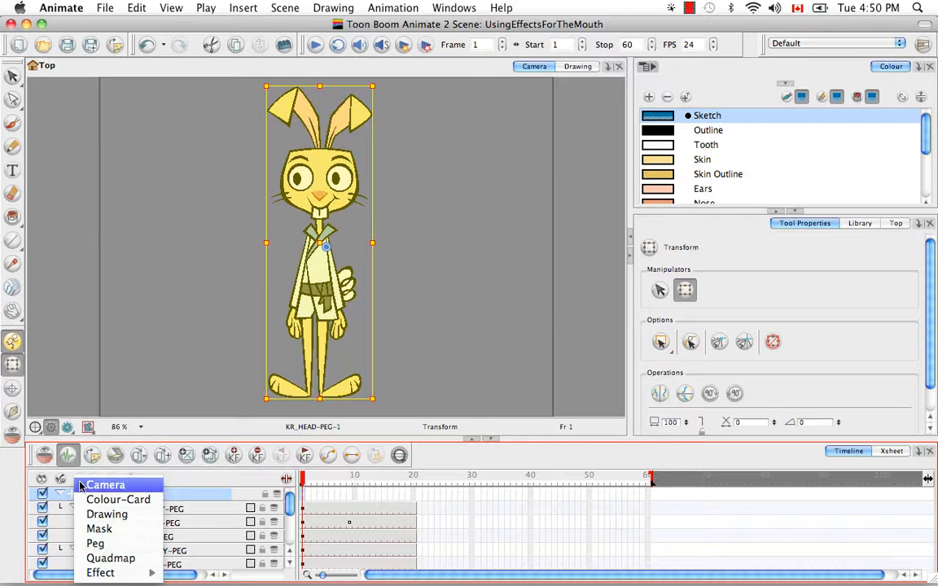
{"action": "left_click", "coordinate": [99, 528]}
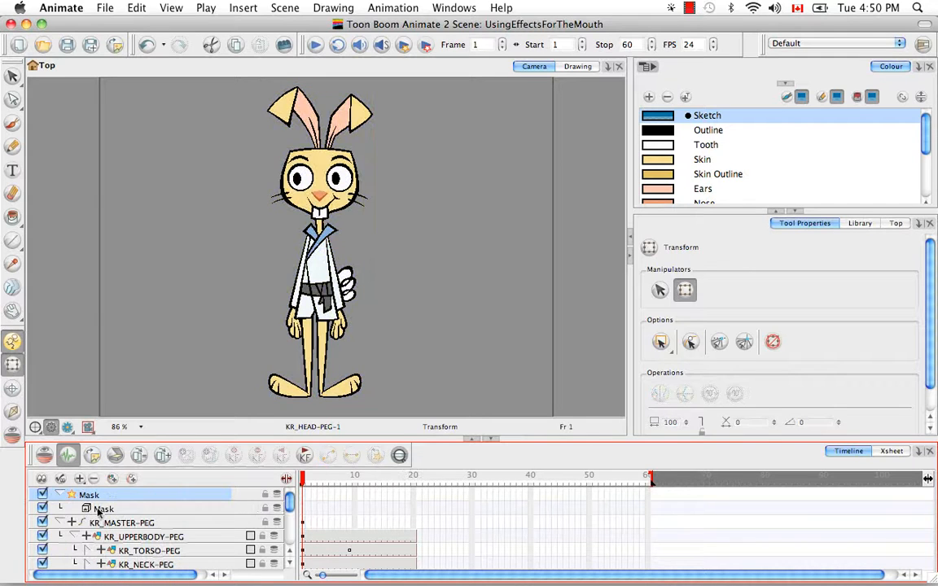
{"action": "left_click", "coordinate": [79, 481]}
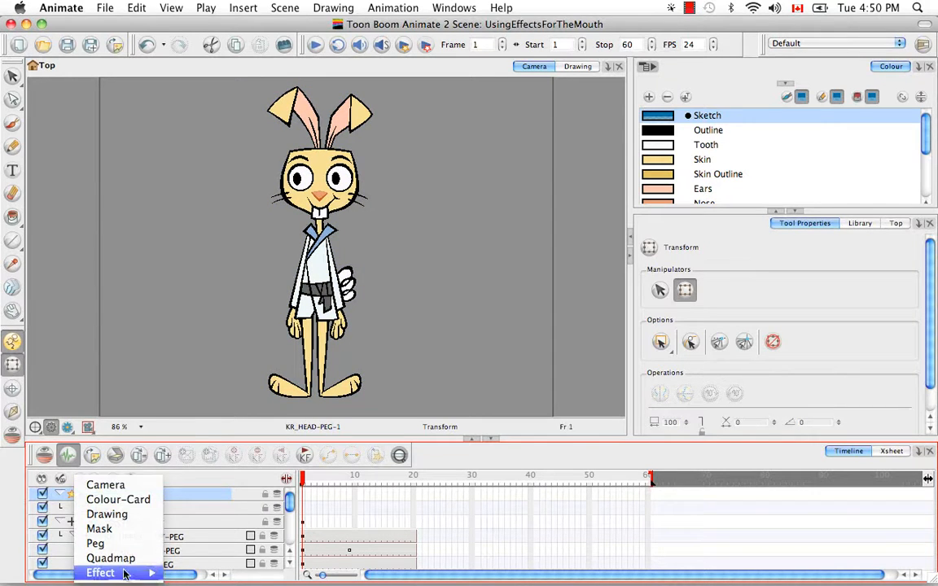
{"action": "mouse_move", "coordinate": [136, 576]}
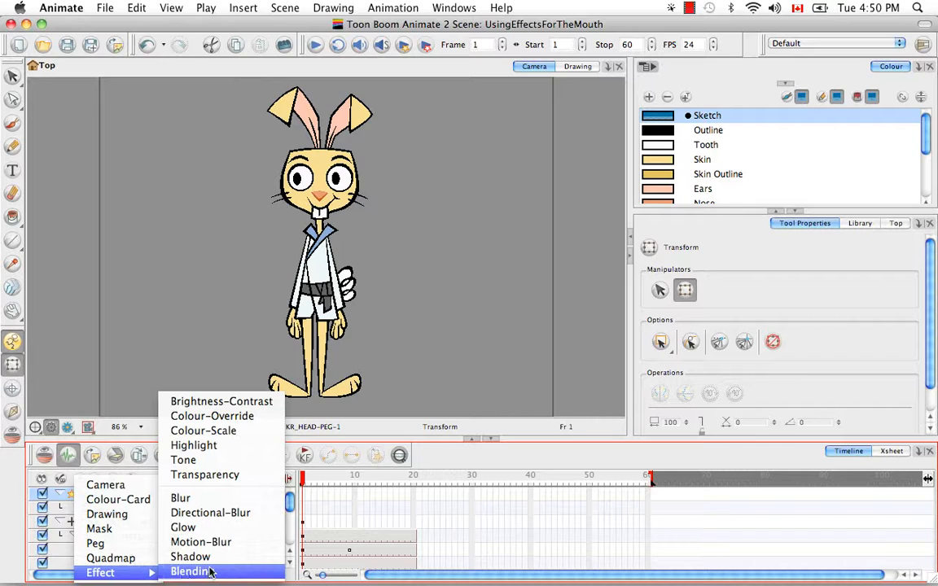
{"action": "left_click", "coordinate": [244, 416]}
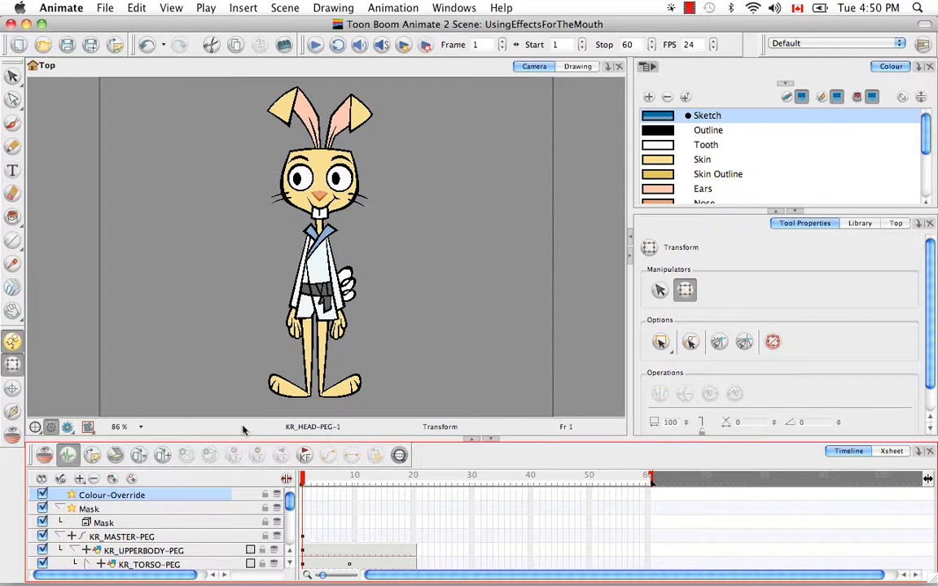
Add a second Colour-Override effect layer to the timeline.
{"action": "left_click", "coordinate": [79, 478]}
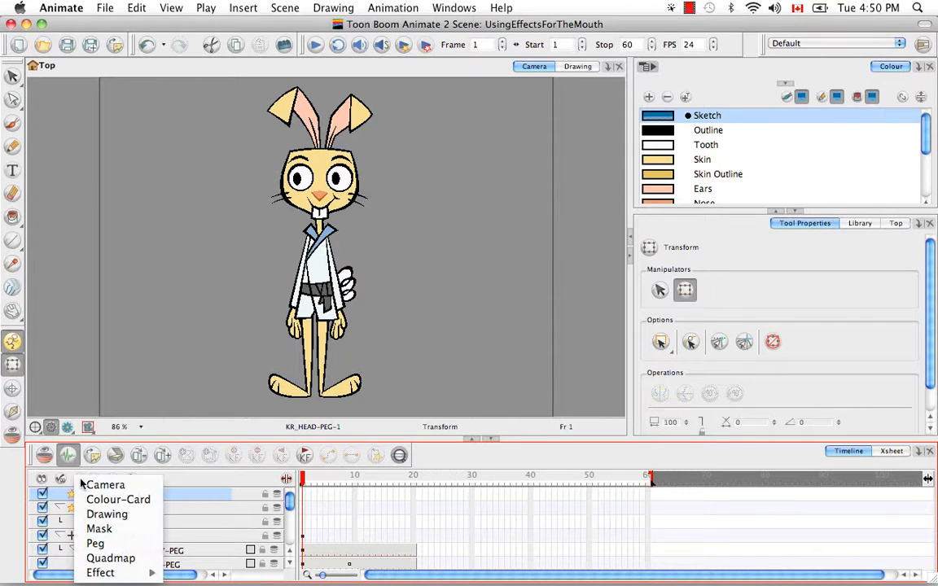
{"action": "mouse_move", "coordinate": [113, 573]}
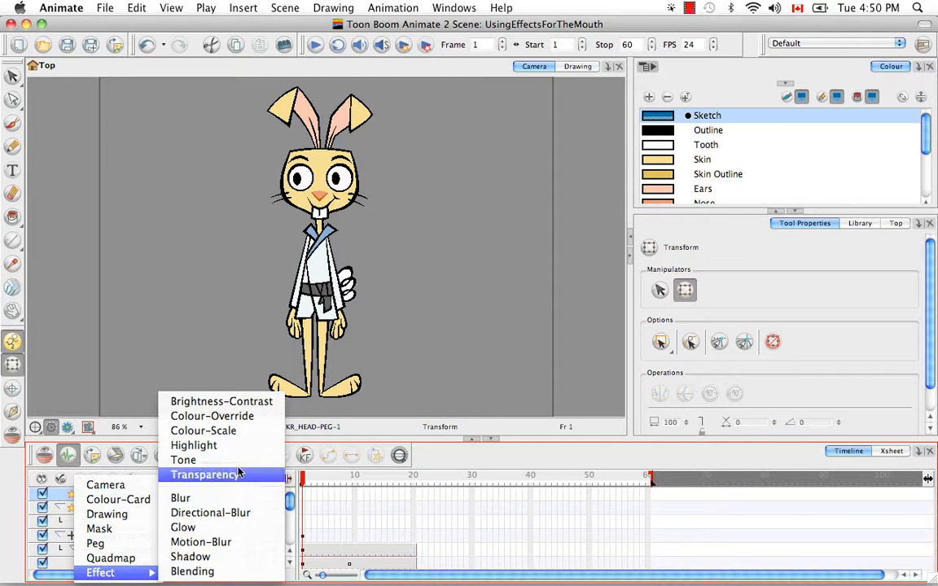
{"action": "left_click", "coordinate": [244, 416]}
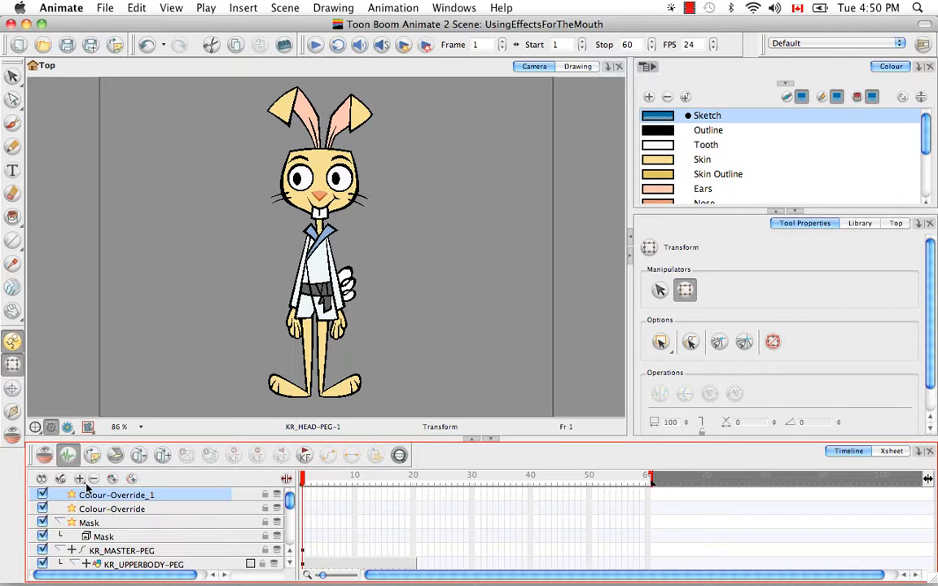
{"action": "left_click", "coordinate": [81, 481]}
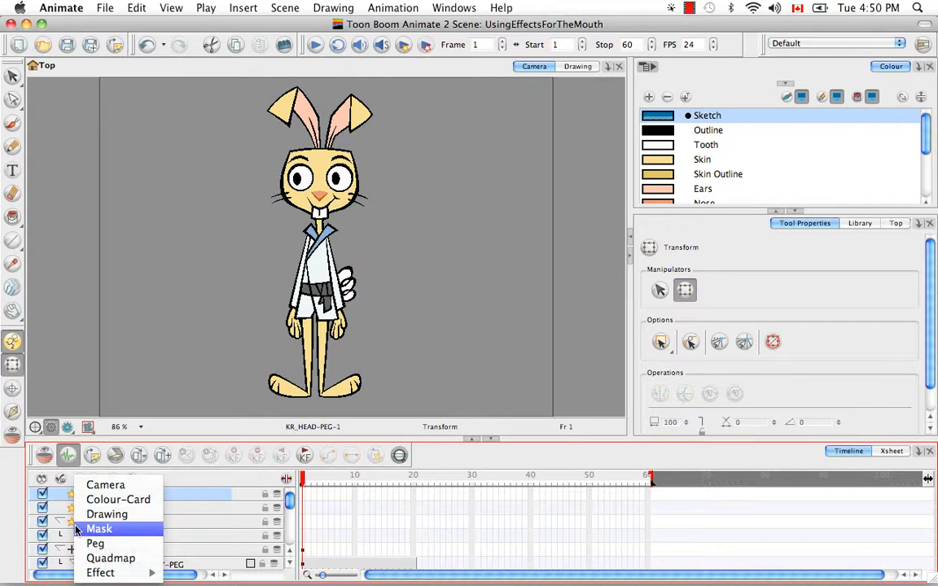
{"action": "mouse_move", "coordinate": [81, 575]}
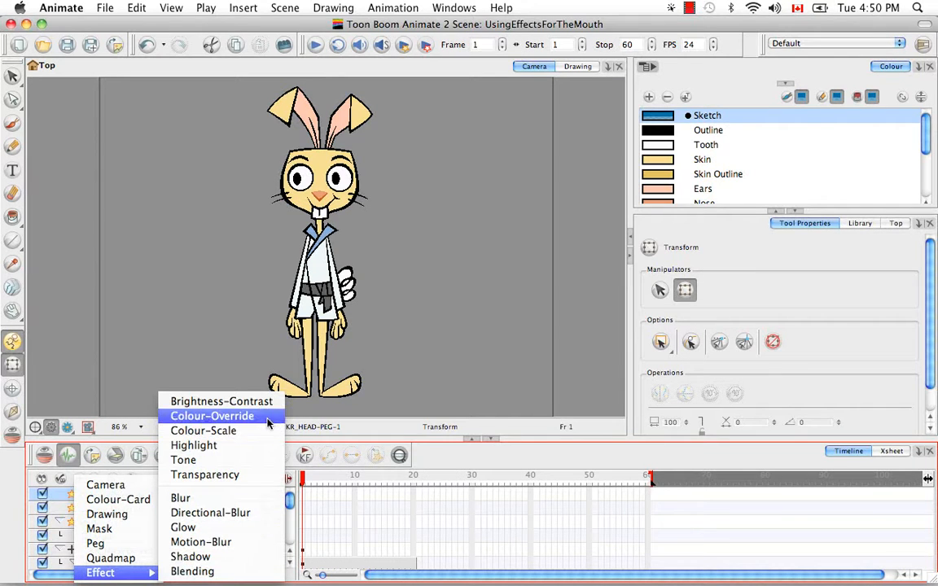
{"action": "left_click", "coordinate": [113, 395]}
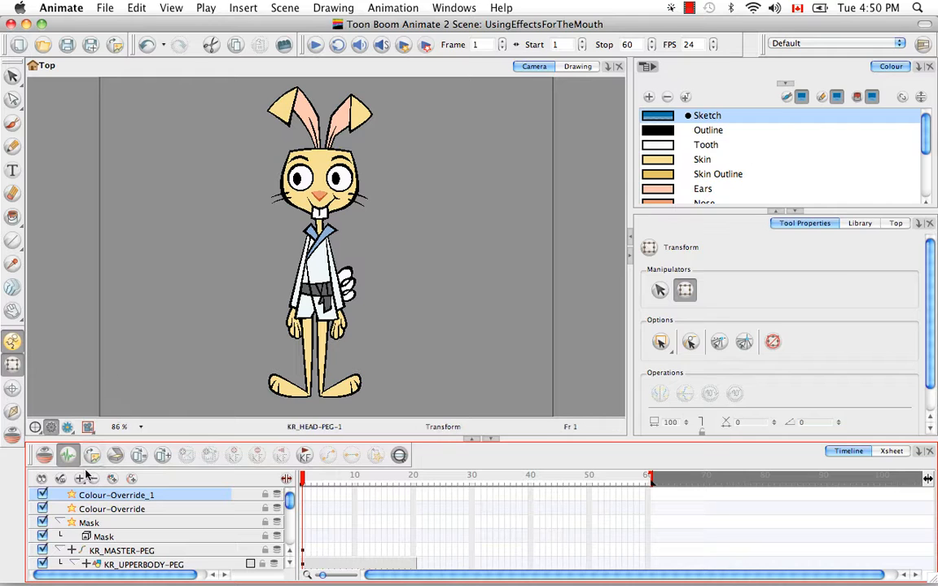
Select the Mask and both Colour-Override effects together and parent them under KR_UPPERBODY-PEG.
{"action": "left_click", "coordinate": [92, 523]}
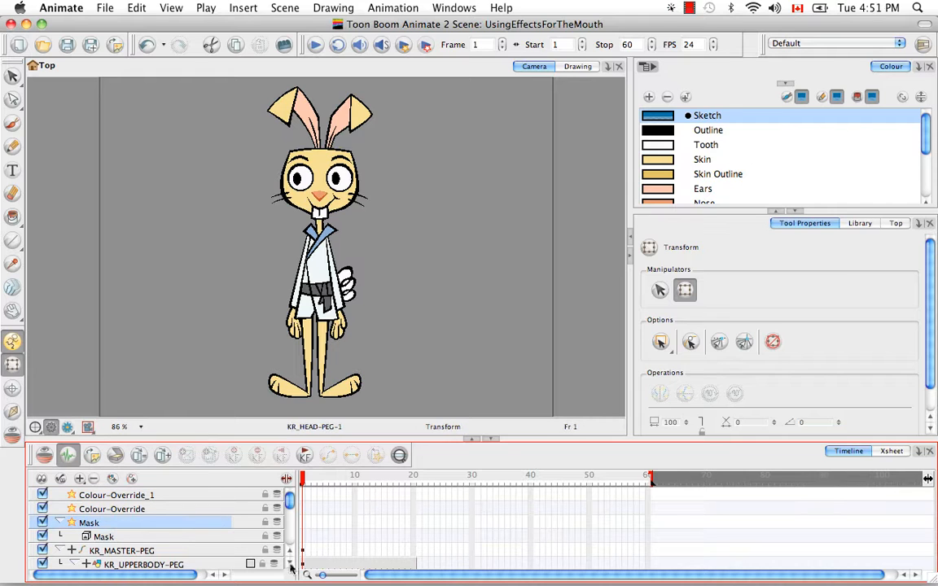
{"action": "left_click", "coordinate": [149, 494]}
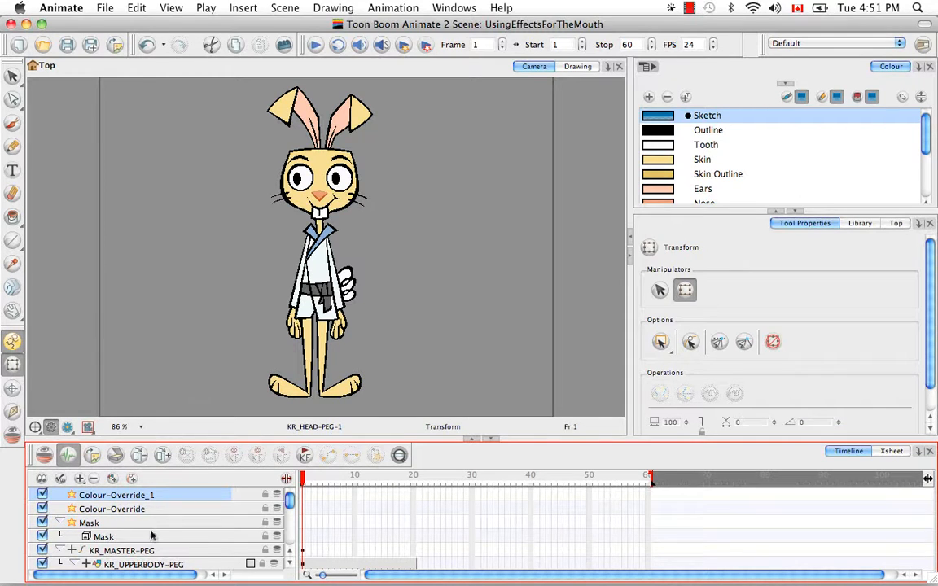
{"action": "left_click_drag", "start_coordinate": [149, 538], "coordinate": [133, 478]}
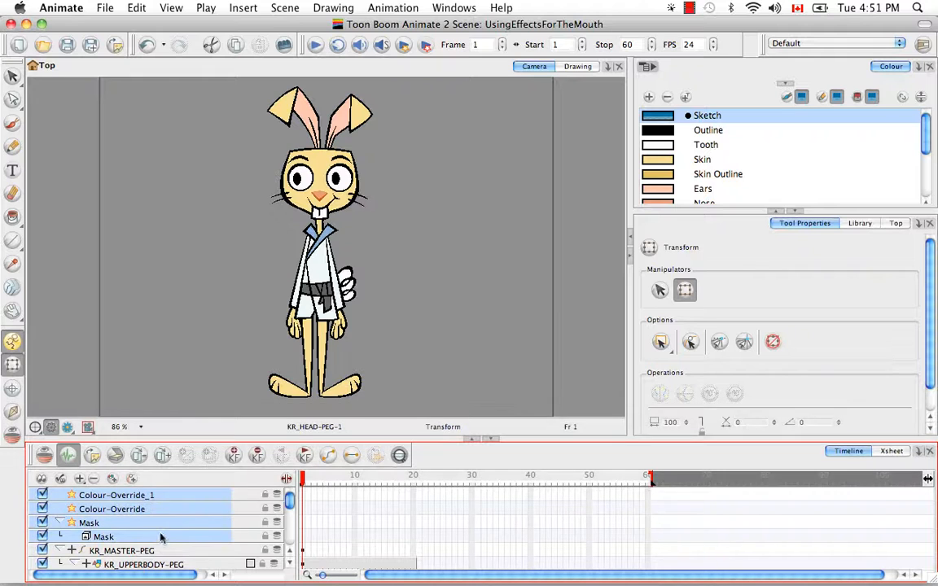
{"action": "left_click_drag", "start_coordinate": [163, 564], "coordinate": [163, 541]}
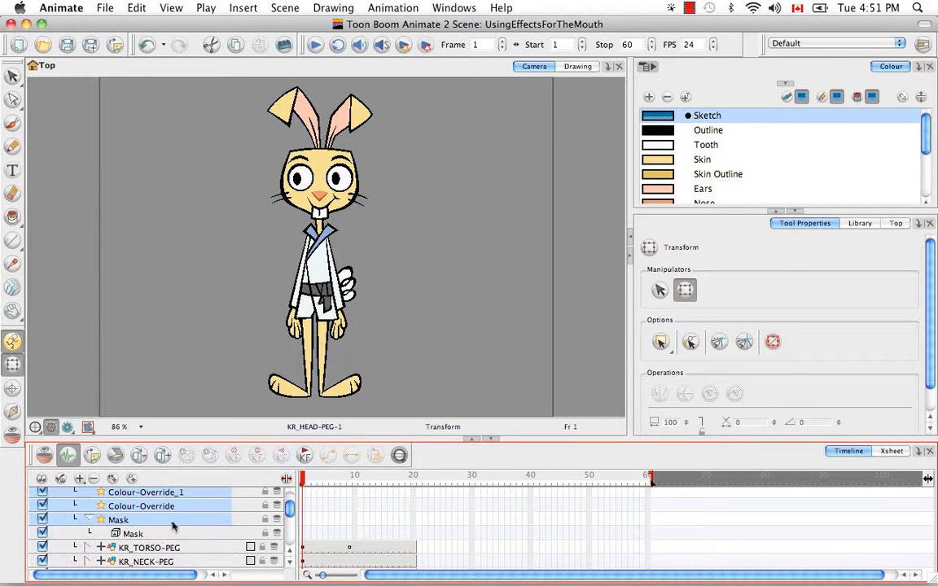
Move the three effect layers down through KR_NECK-PEG into KR_HEAD-PEG, placing them directly below KR_FACIALFEATURES.
{"action": "left_click", "coordinate": [88, 563]}
{"action": "left_click_drag", "start_coordinate": [187, 521], "coordinate": [181, 560]}
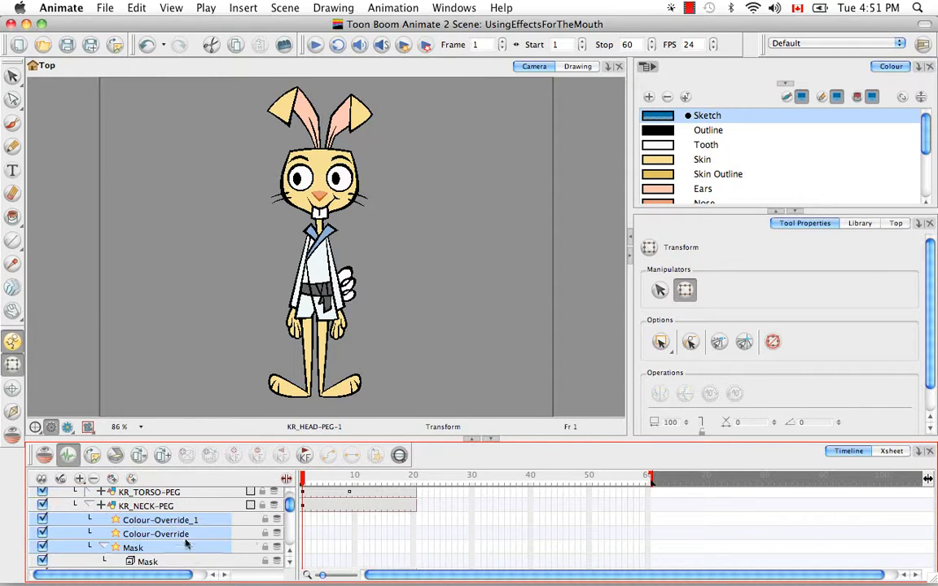
{"action": "scroll", "coordinate": [163, 526], "scroll_direction": "down", "scroll_amount": 2}
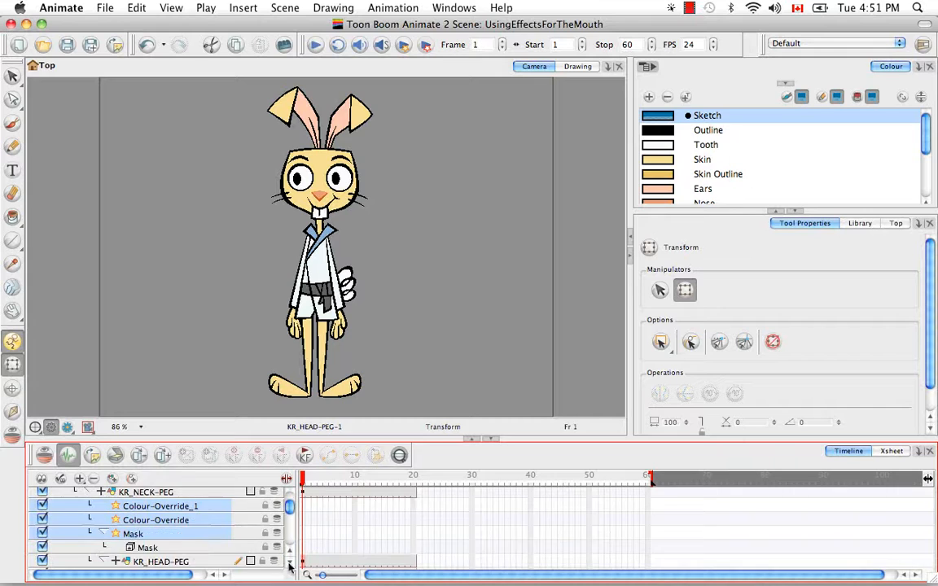
{"action": "left_click_drag", "start_coordinate": [176, 523], "coordinate": [181, 556]}
{"action": "scroll", "coordinate": [259, 513], "scroll_direction": "down", "scroll_amount": 2}
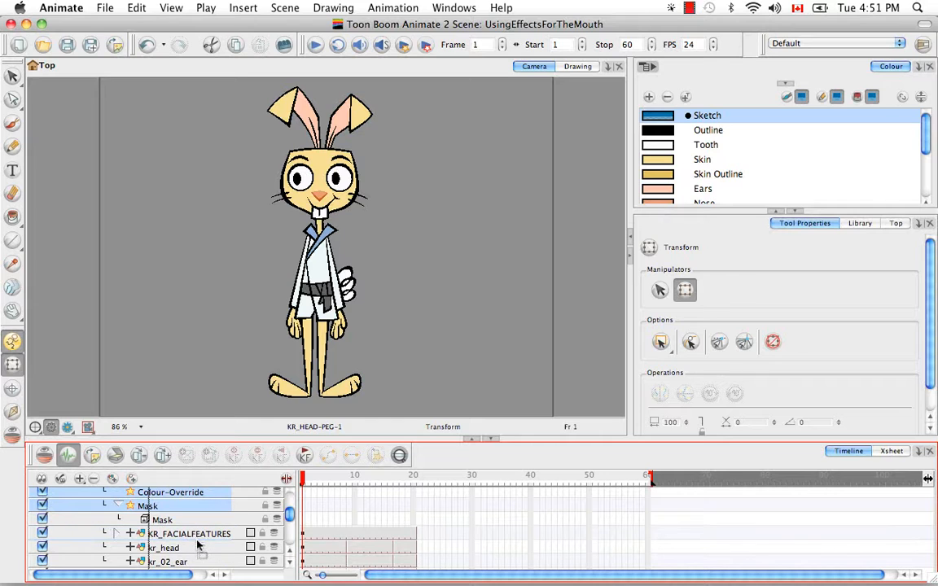
{"action": "left_click_drag", "start_coordinate": [197, 546], "coordinate": [197, 546]}
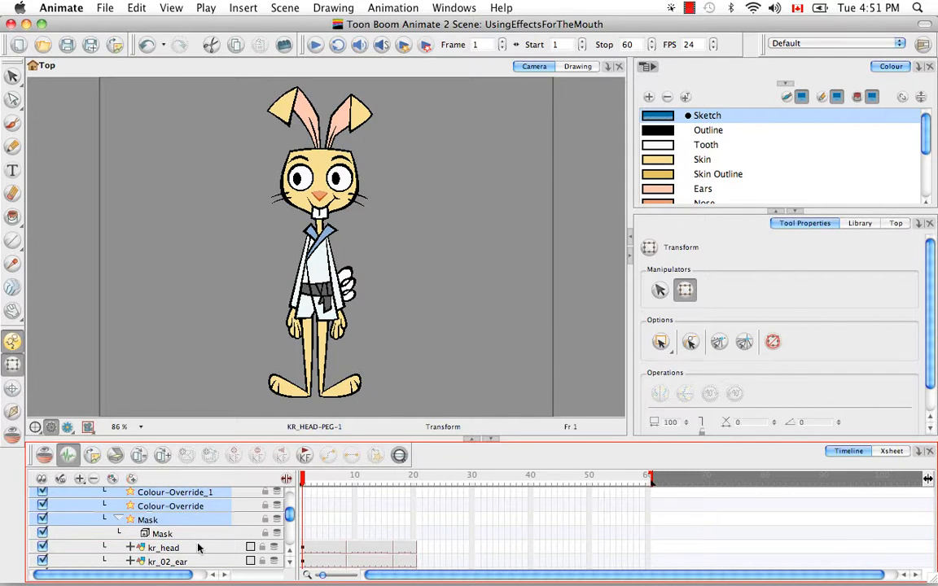
{"action": "left_click", "coordinate": [290, 563]}
{"action": "scroll", "coordinate": [237, 537], "scroll_direction": "up", "scroll_amount": 4}
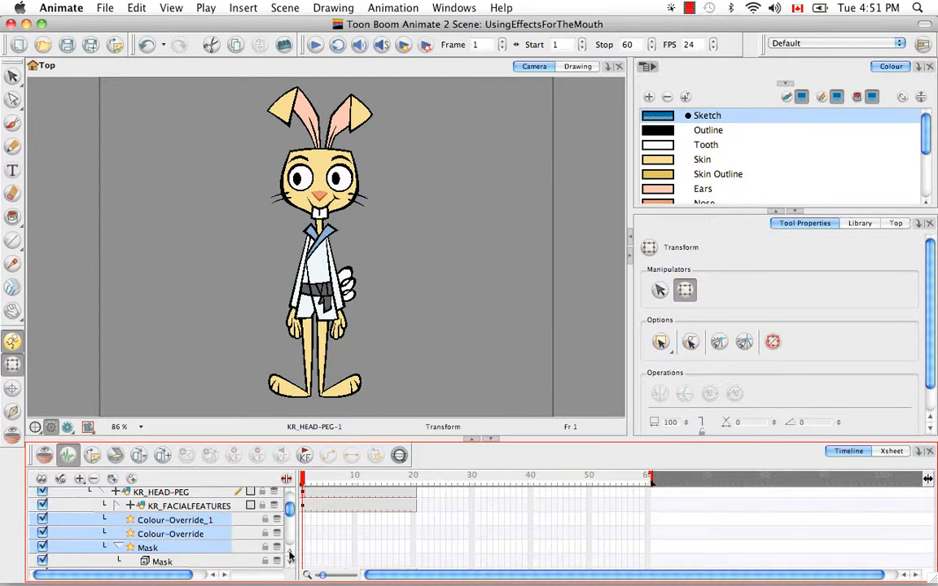
Expand KR_FACIALFEATURES, select the kr_mouth layer and go to frame 18 to show the side-view mouth.
{"action": "left_click", "coordinate": [121, 519]}
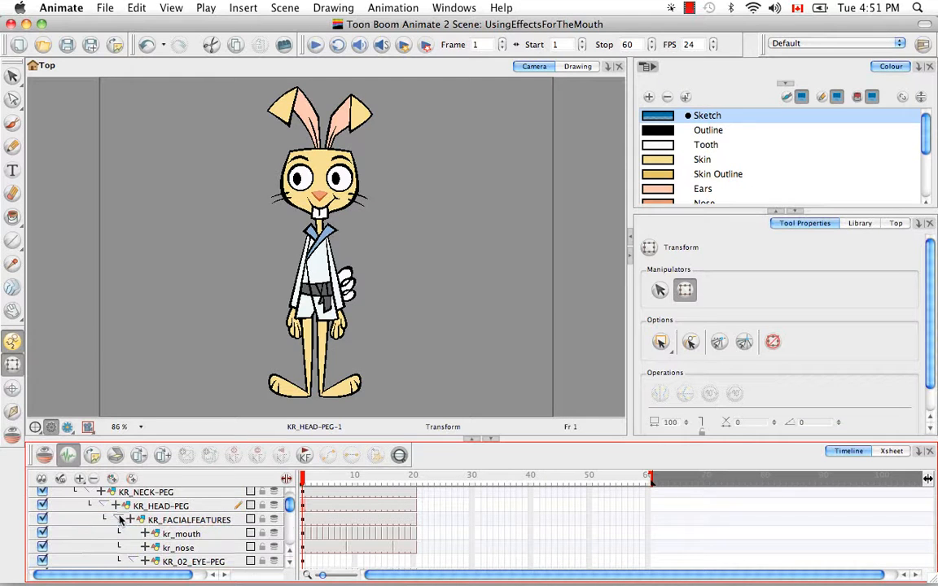
{"action": "left_click", "coordinate": [181, 534]}
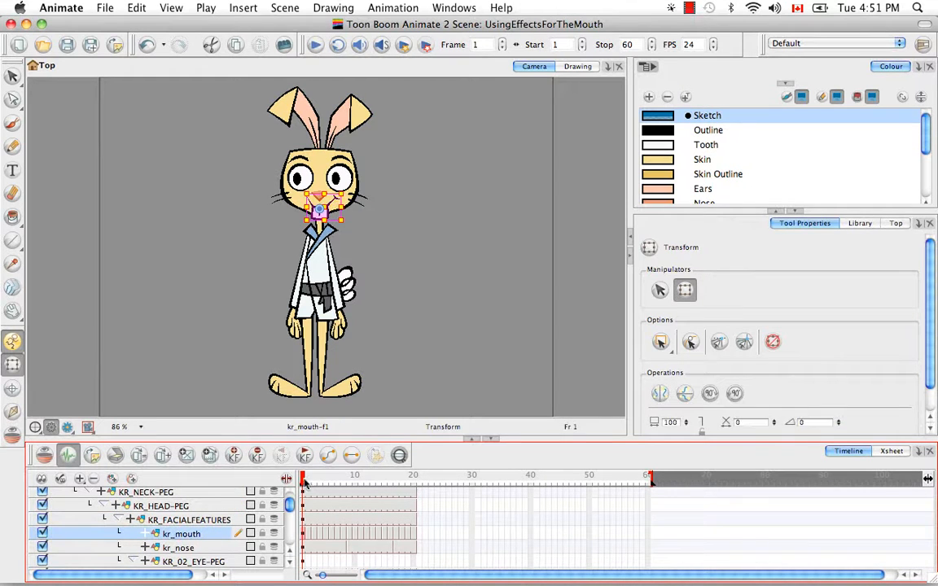
{"action": "left_click_drag", "start_coordinate": [302, 480], "coordinate": [403, 484]}
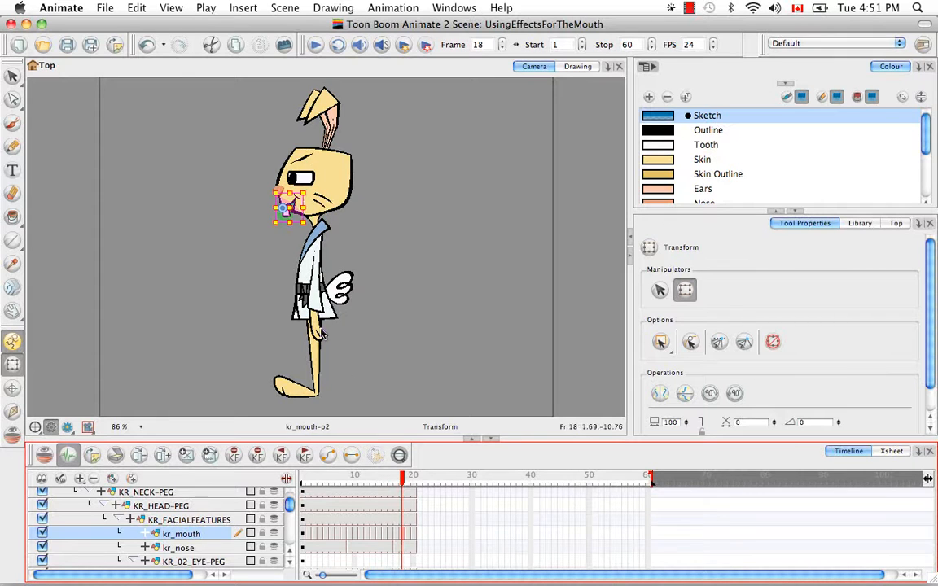
{"action": "left_click", "coordinate": [387, 259]}
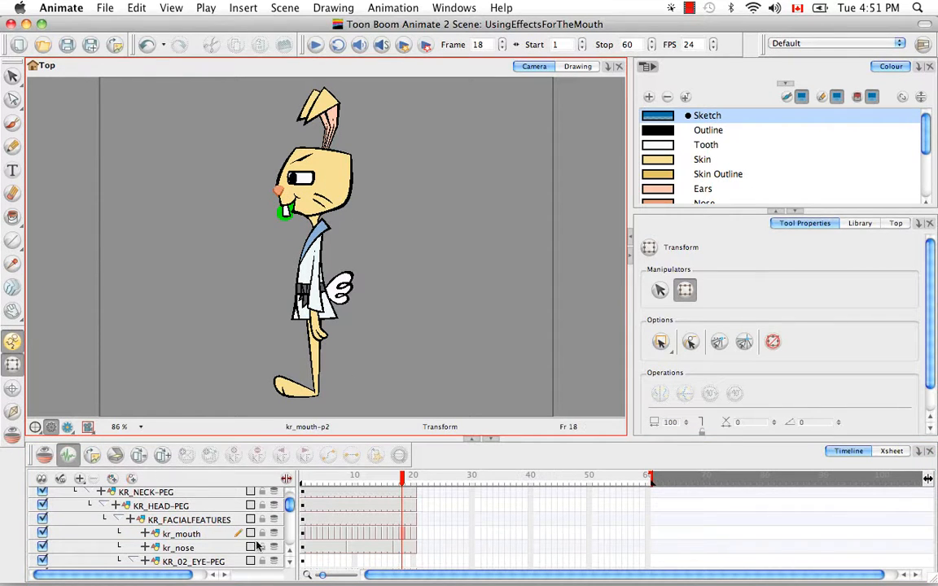
Create a copy of the kr_mouth layer and select the original kr_mouth layer above it.
{"action": "scroll", "coordinate": [260, 508], "scroll_direction": "down", "scroll_amount": 1}
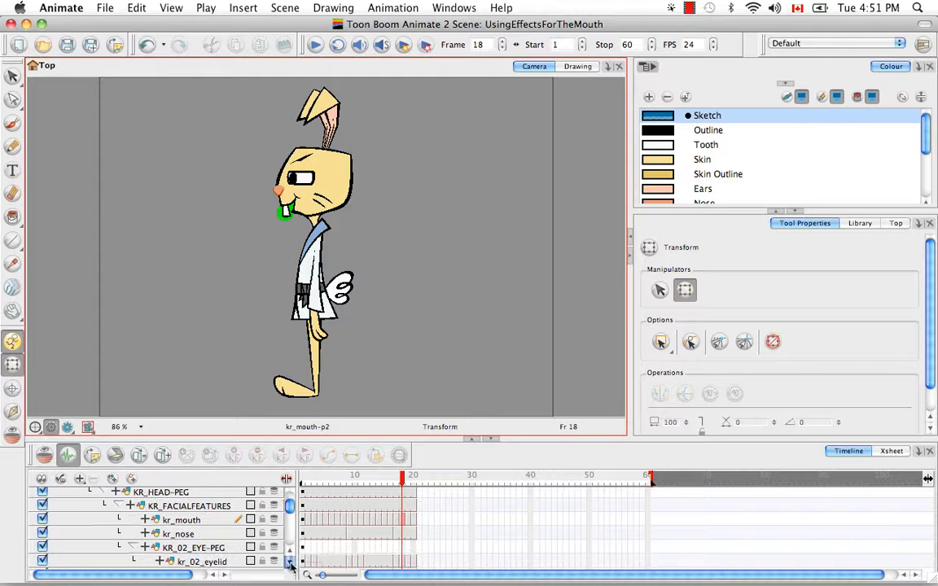
{"action": "left_click", "coordinate": [191, 523]}
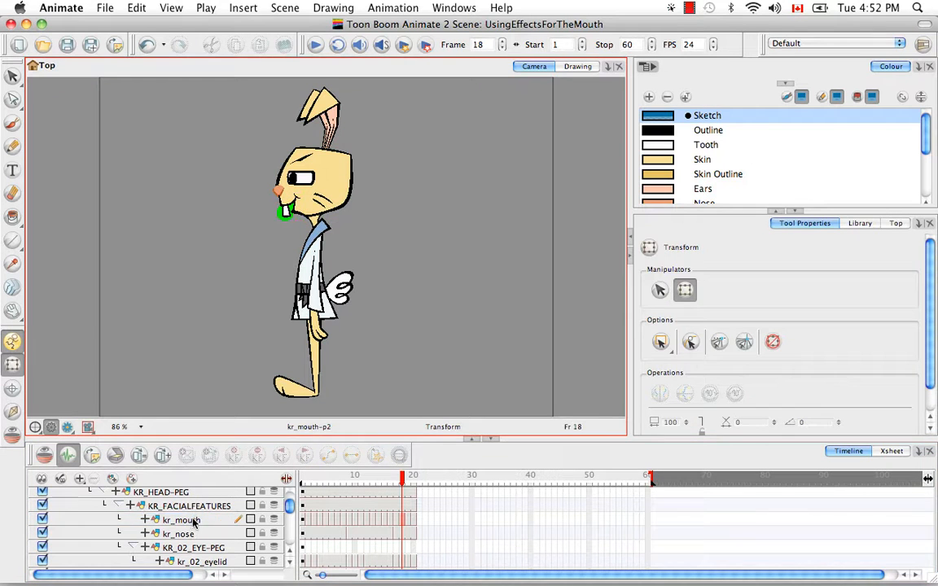
{"action": "left_click", "coordinate": [192, 521]}
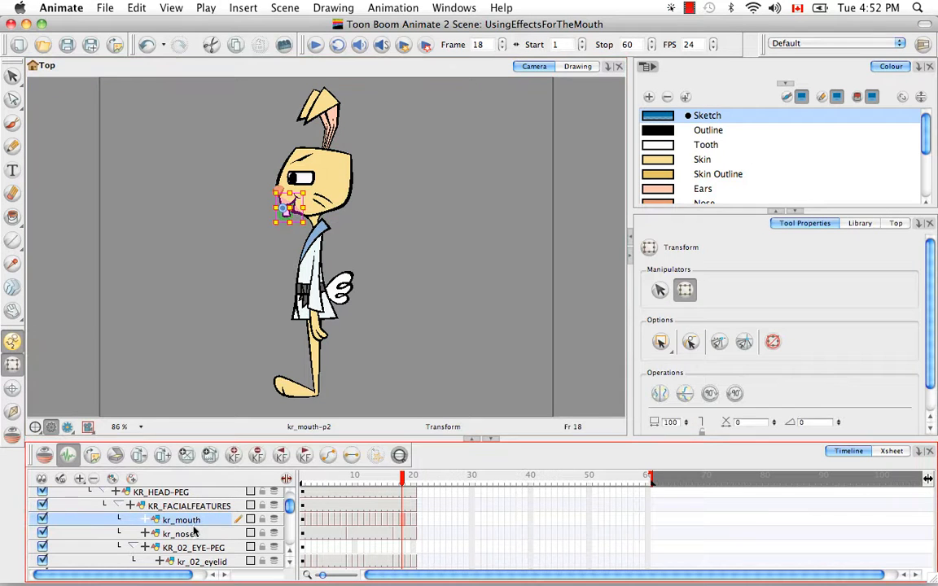
{"action": "left_click", "coordinate": [137, 457]}
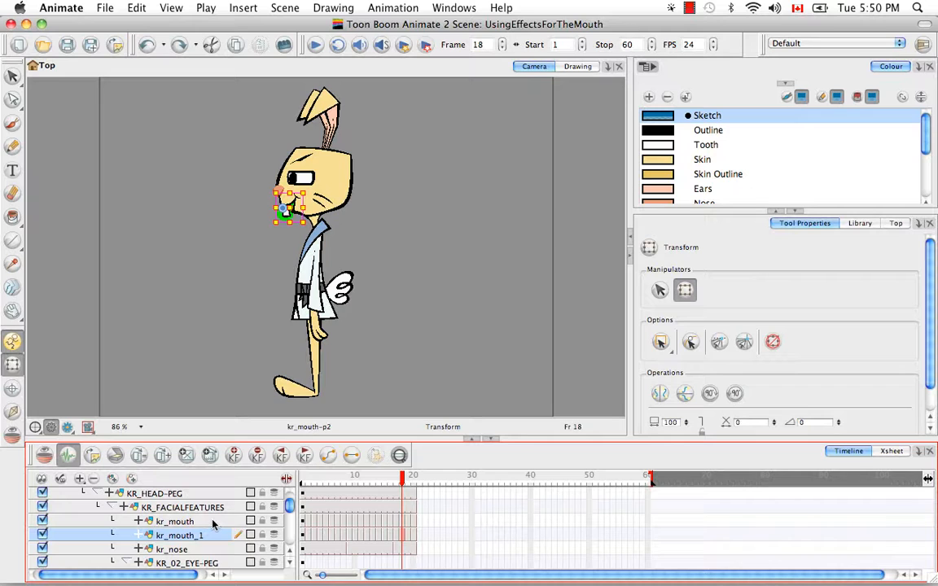
{"action": "left_click", "coordinate": [212, 523]}
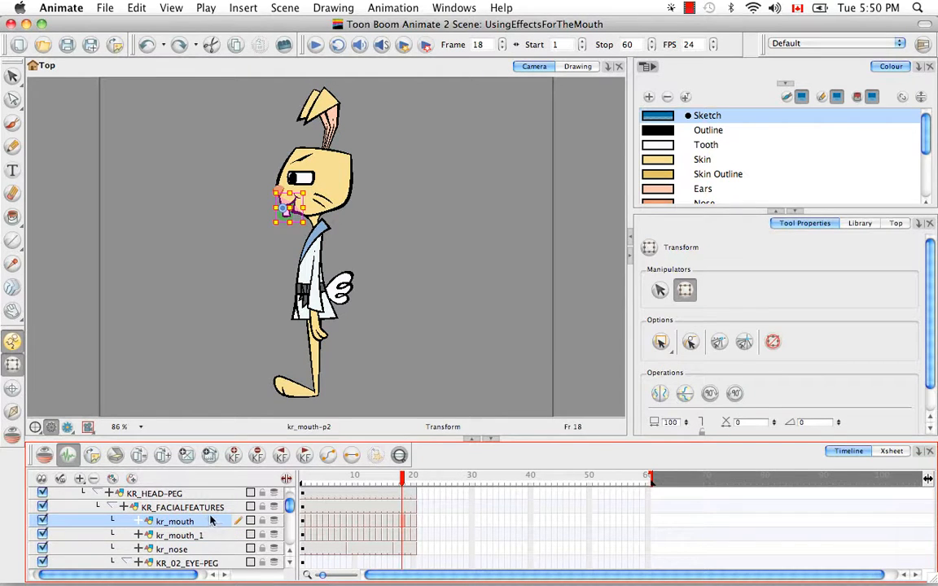
{"action": "right_click", "coordinate": [208, 526]}
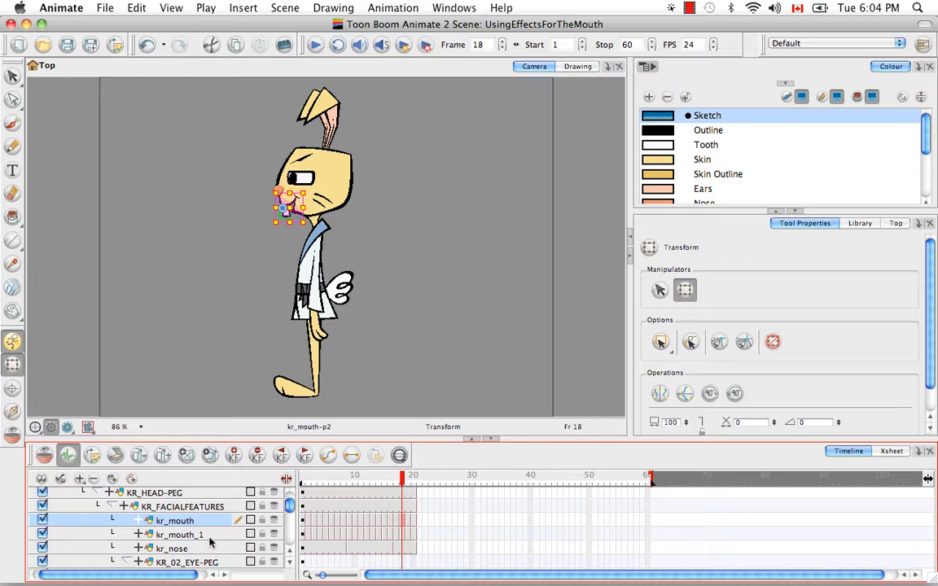
Expand kr_mouth_1's parameters in the timeline and link its Position x to the connected function kr_mouth_Pos_x.
{"action": "left_click", "coordinate": [286, 479]}
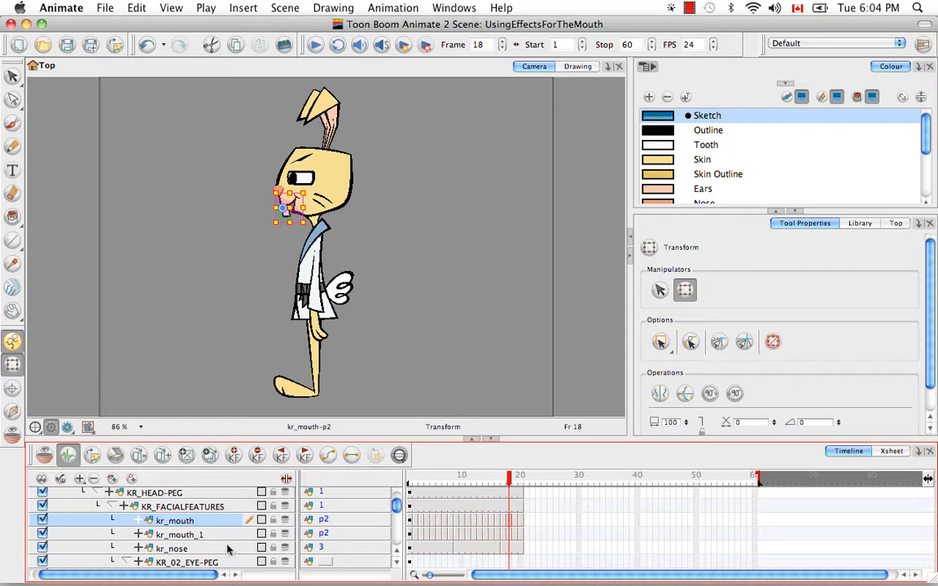
{"action": "left_click", "coordinate": [139, 534]}
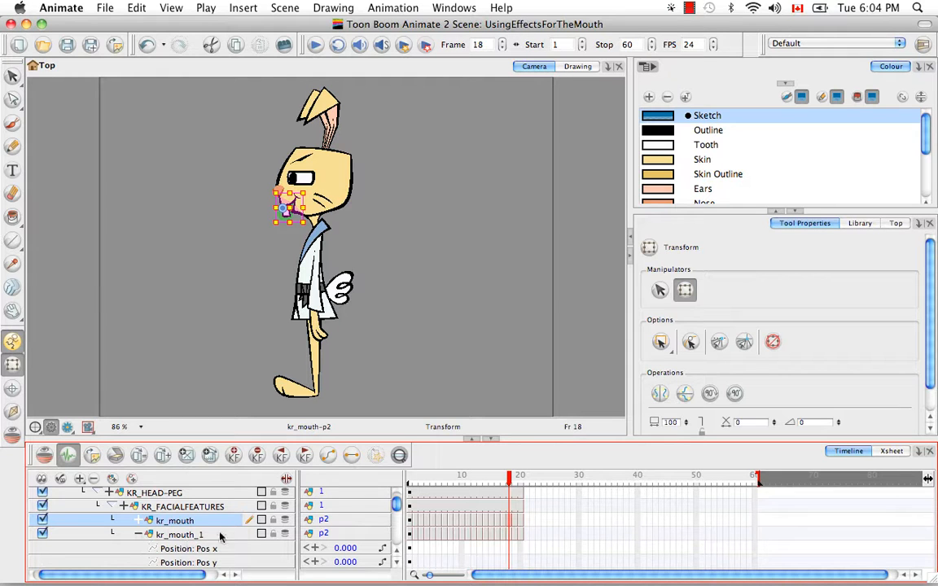
{"action": "left_click", "coordinate": [397, 566]}
{"action": "left_click", "coordinate": [396, 566]}
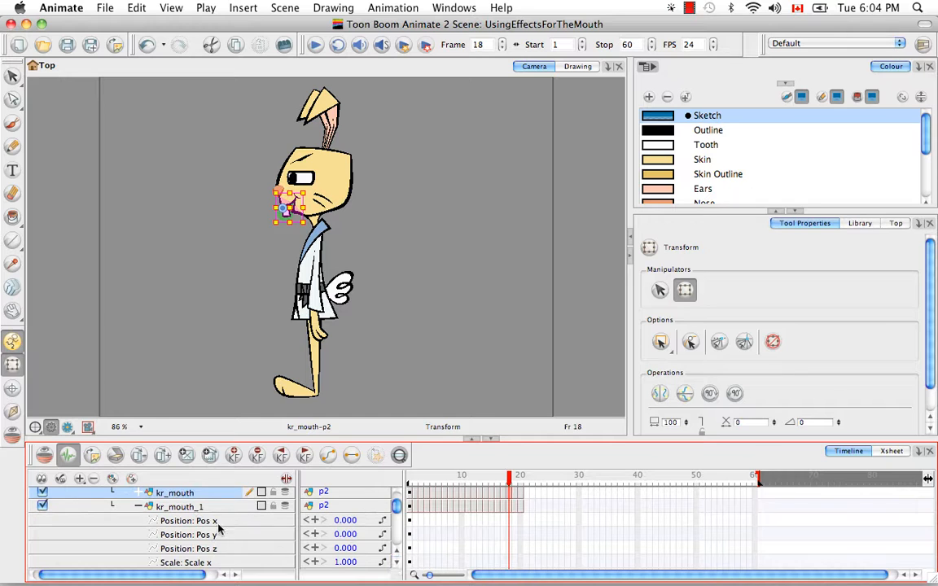
{"action": "left_click", "coordinate": [383, 523]}
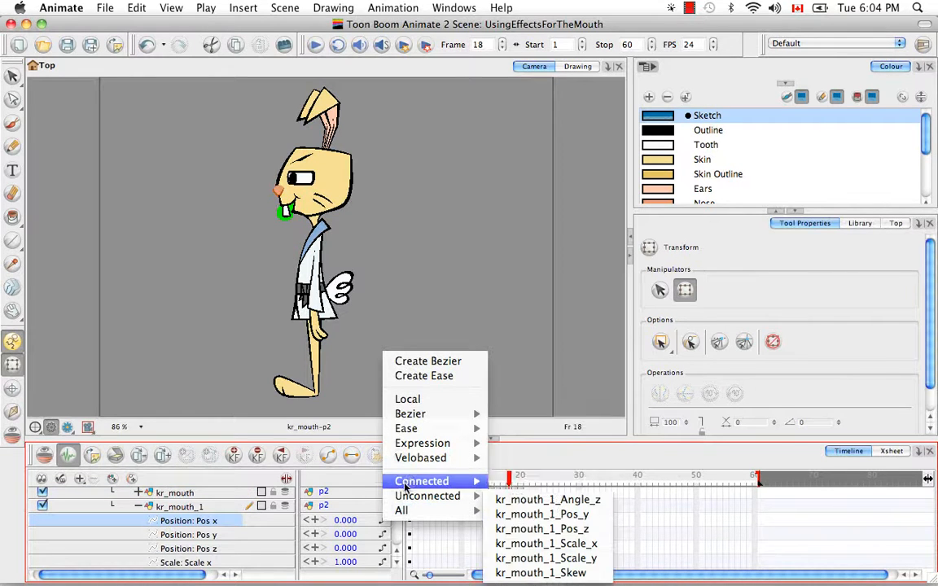
{"action": "mouse_move", "coordinate": [420, 483]}
{"action": "mouse_move", "coordinate": [529, 490]}
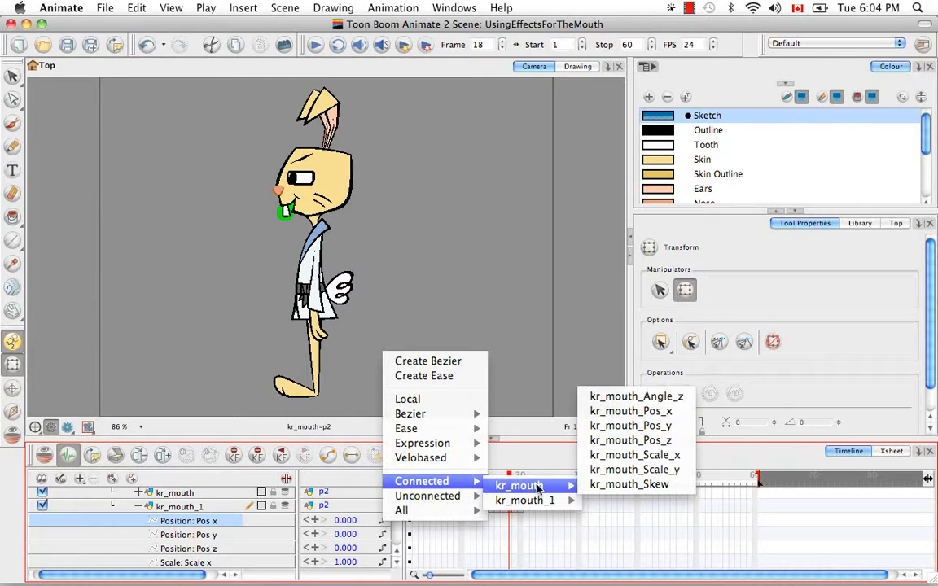
{"action": "left_click", "coordinate": [641, 413]}
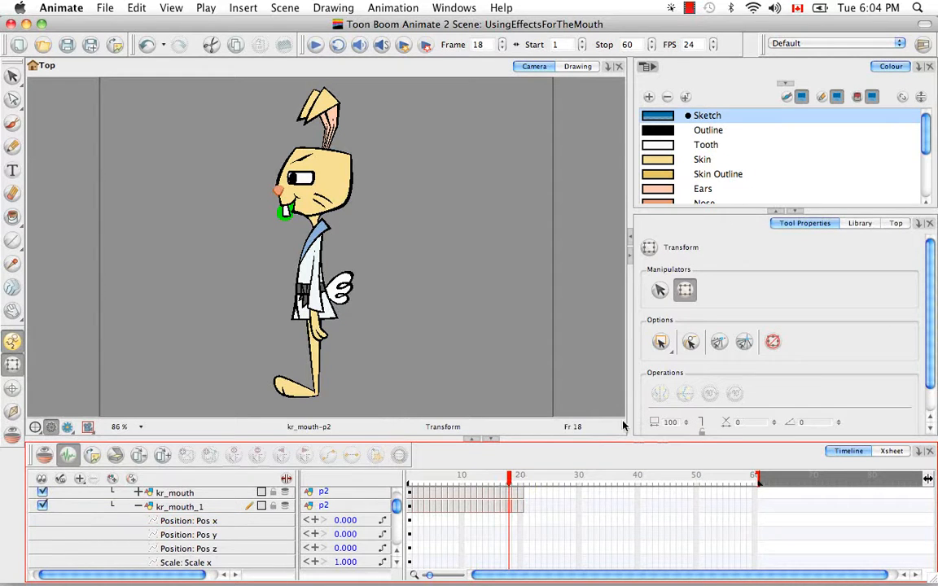
In kr_mouth_1's layer properties, link the y and z positions to kr_mouth_Pos_y and kr_mouth_Pos_z.
{"action": "left_click", "coordinate": [175, 508]}
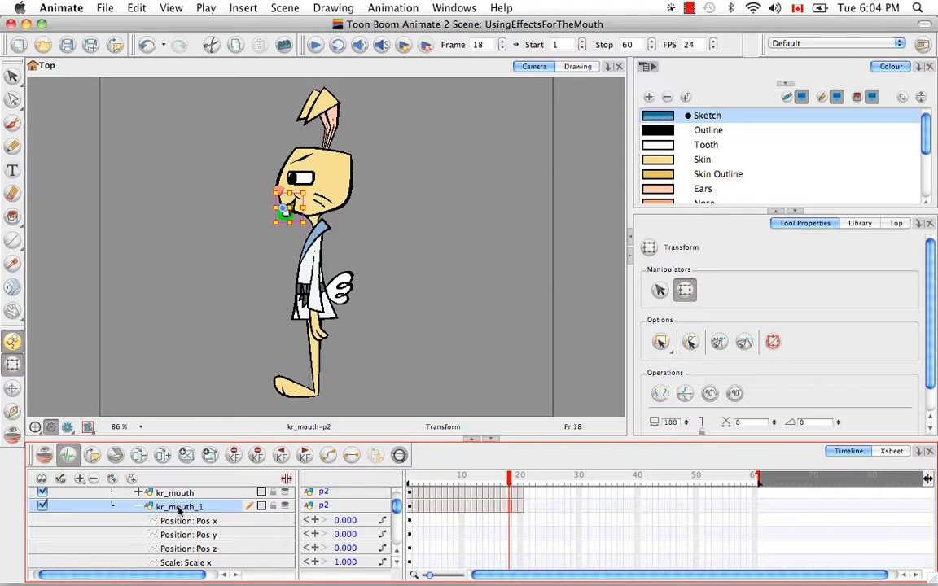
{"action": "double_click", "coordinate": [178, 508]}
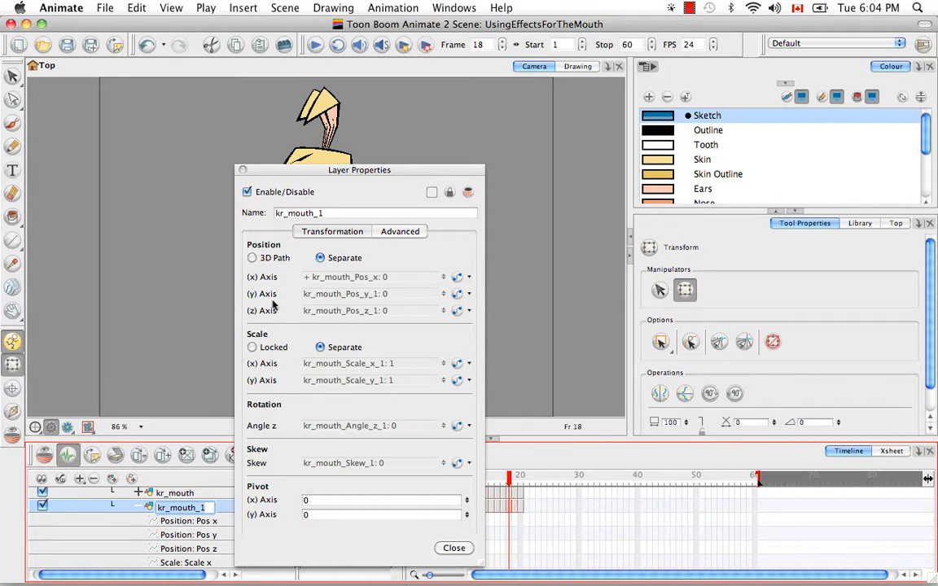
{"action": "left_click", "coordinate": [469, 295]}
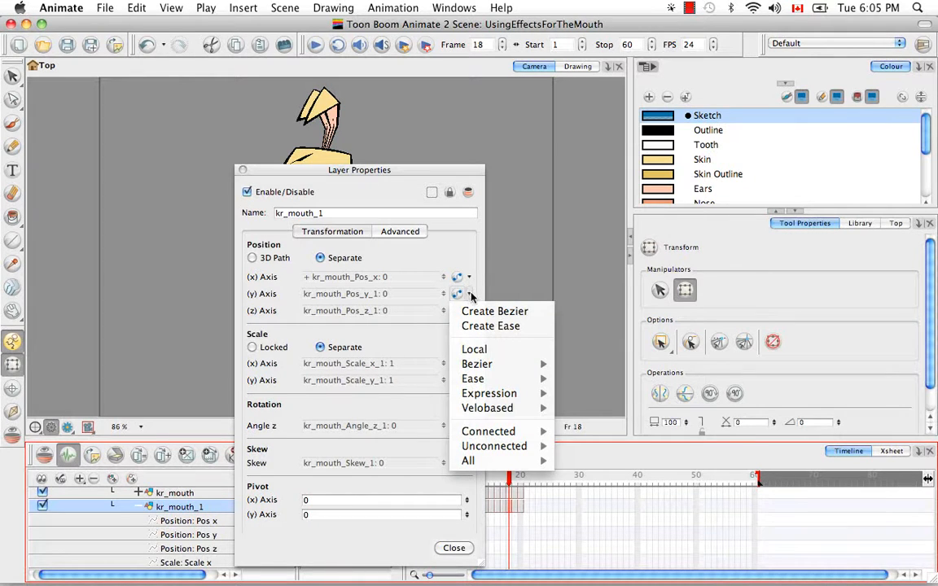
{"action": "mouse_move", "coordinate": [519, 438]}
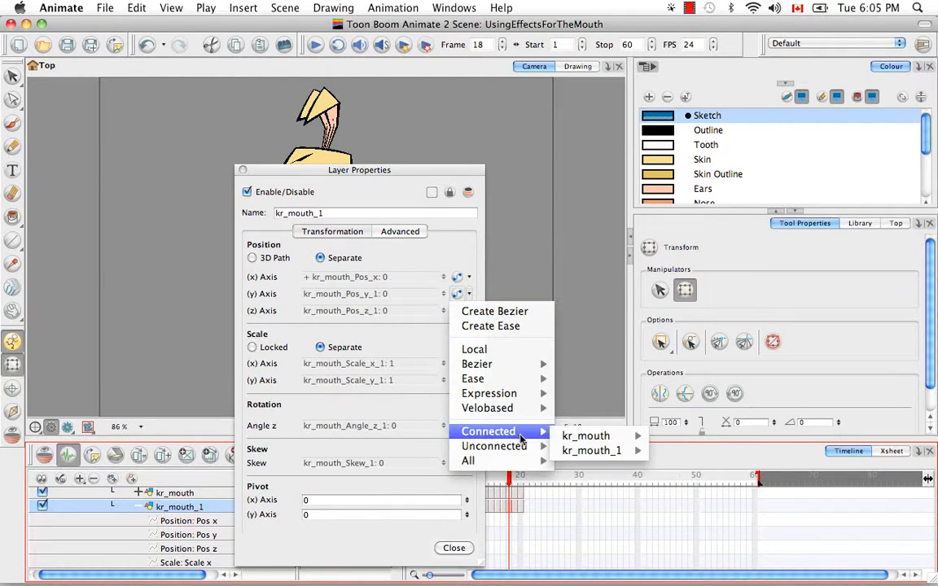
{"action": "mouse_move", "coordinate": [590, 442]}
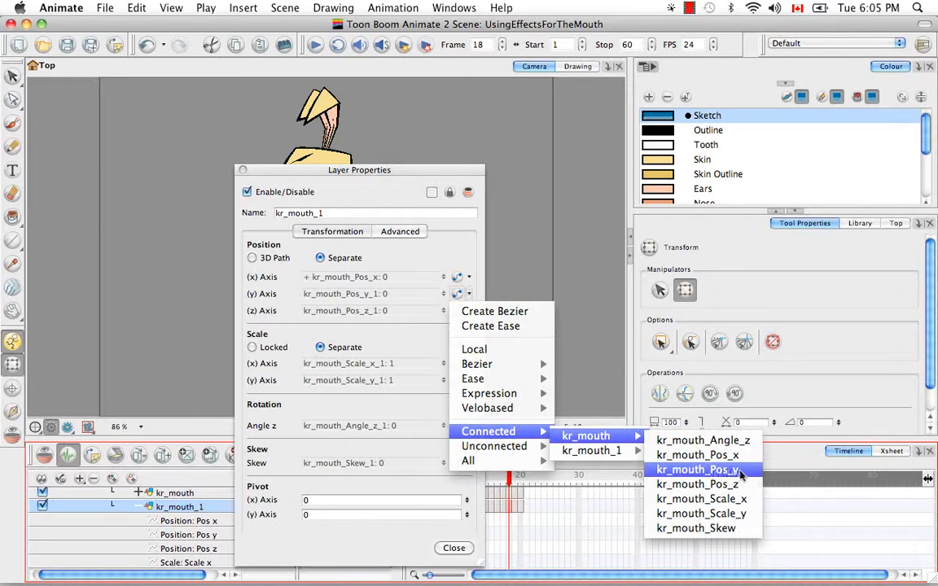
{"action": "left_click", "coordinate": [740, 470]}
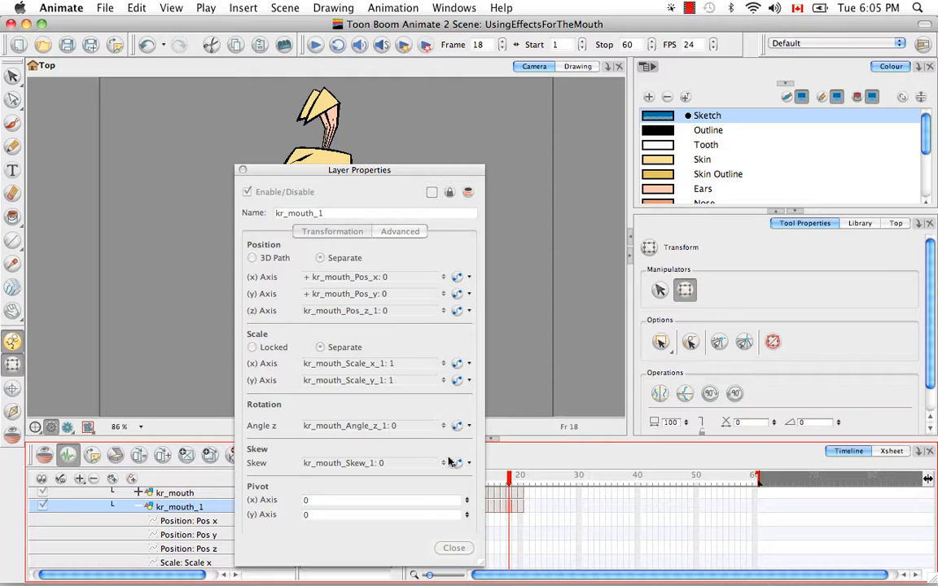
{"action": "left_click", "coordinate": [469, 311]}
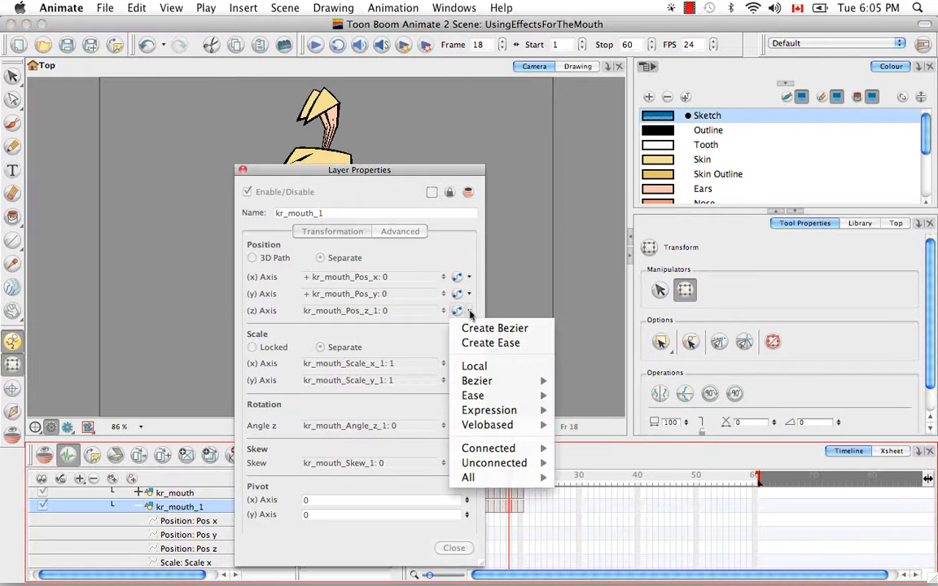
{"action": "mouse_move", "coordinate": [485, 449]}
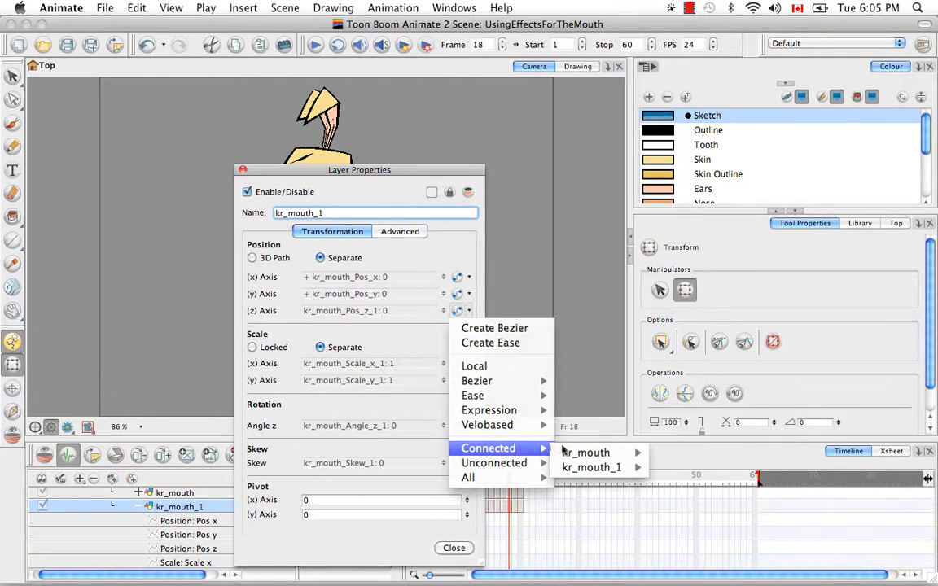
{"action": "mouse_move", "coordinate": [564, 453]}
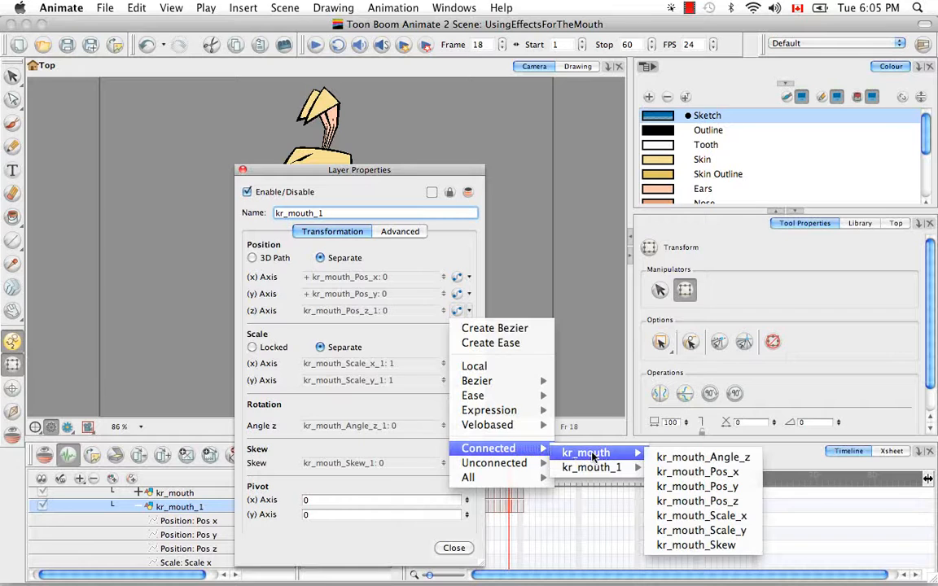
{"action": "left_click", "coordinate": [705, 502]}
Link kr_mouth_1's x and y scale to the connected functions kr_mouth_Scale_x and kr_mouth_Scale_y.
{"action": "left_click", "coordinate": [469, 364]}
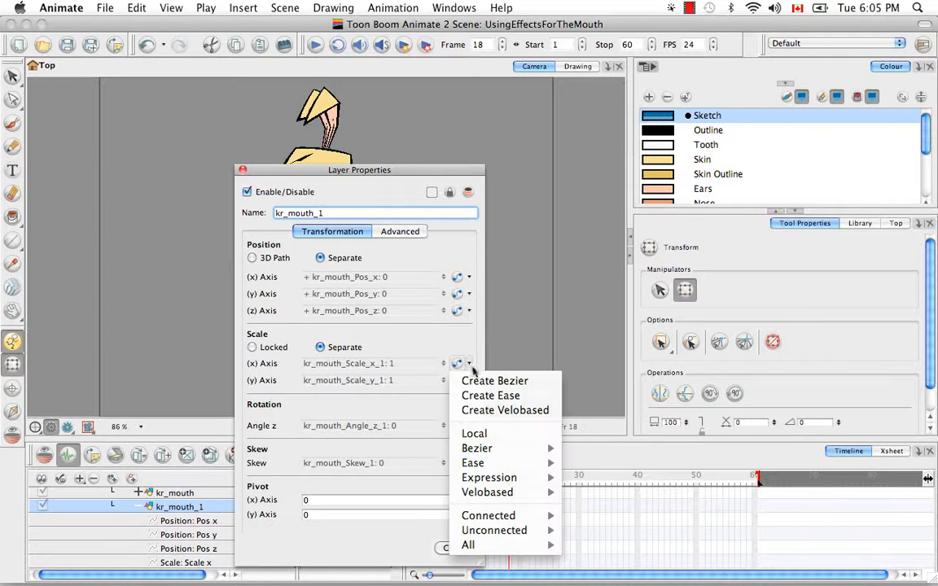
{"action": "mouse_move", "coordinate": [489, 516]}
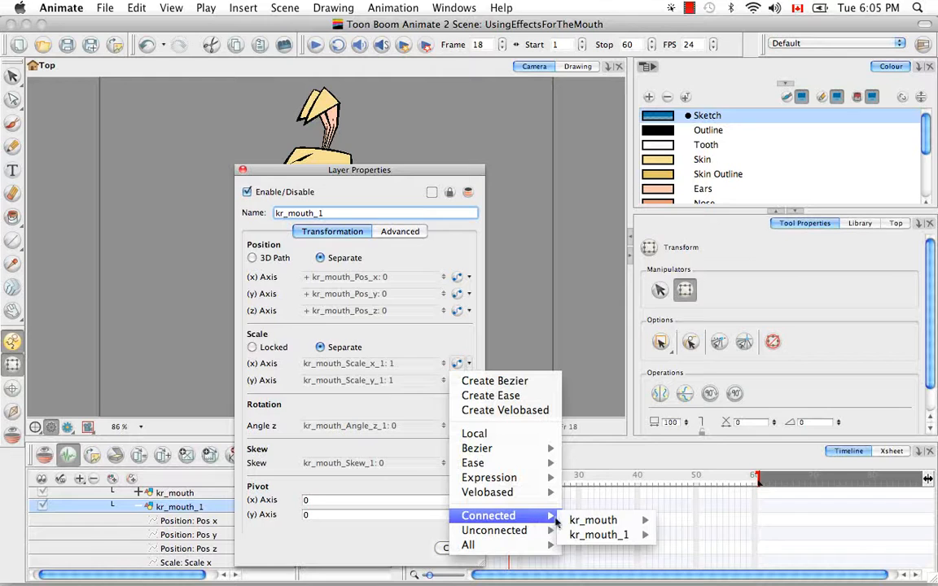
{"action": "mouse_move", "coordinate": [570, 521]}
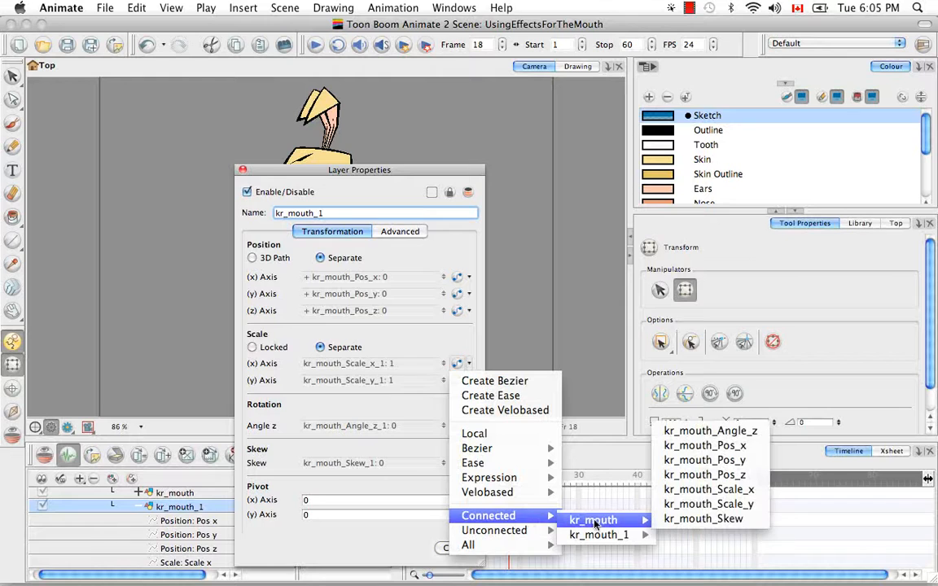
{"action": "left_click", "coordinate": [702, 490]}
{"action": "left_click", "coordinate": [469, 380]}
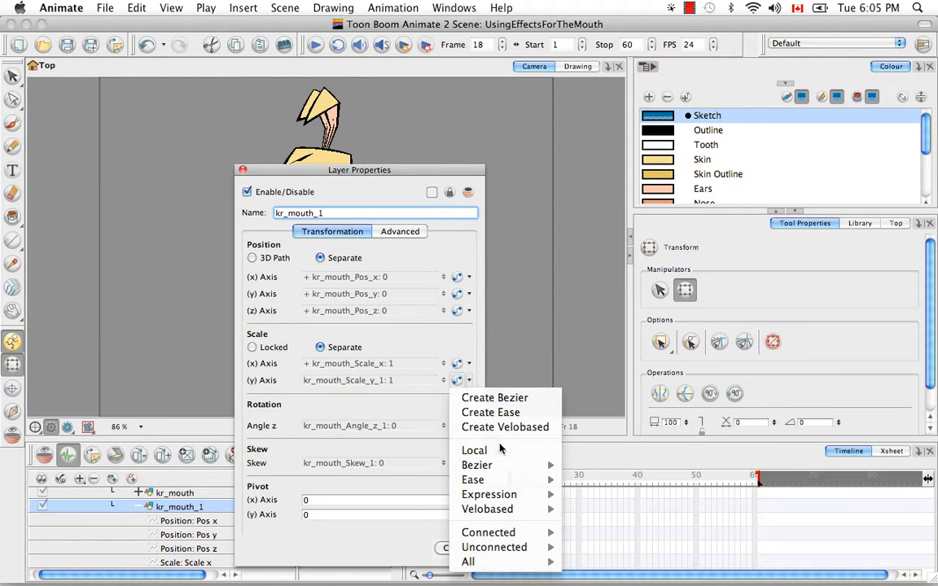
{"action": "mouse_move", "coordinate": [493, 533]}
{"action": "mouse_move", "coordinate": [590, 536]}
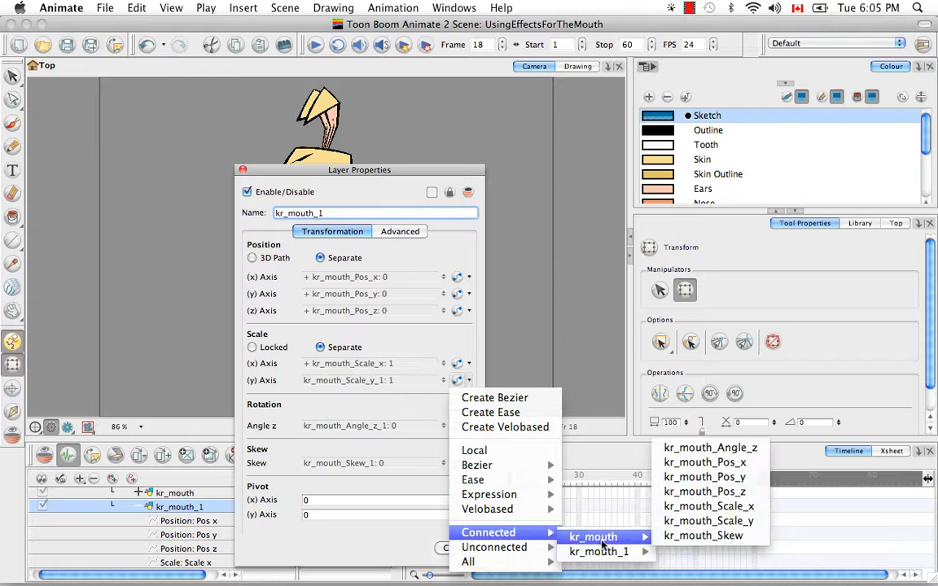
{"action": "left_click", "coordinate": [702, 521]}
Link kr_mouth_1's rotation and skew to kr_mouth_Angle_z and kr_mouth_Skew, closing its properties and collapsing its parameters.
{"action": "left_click", "coordinate": [469, 426]}
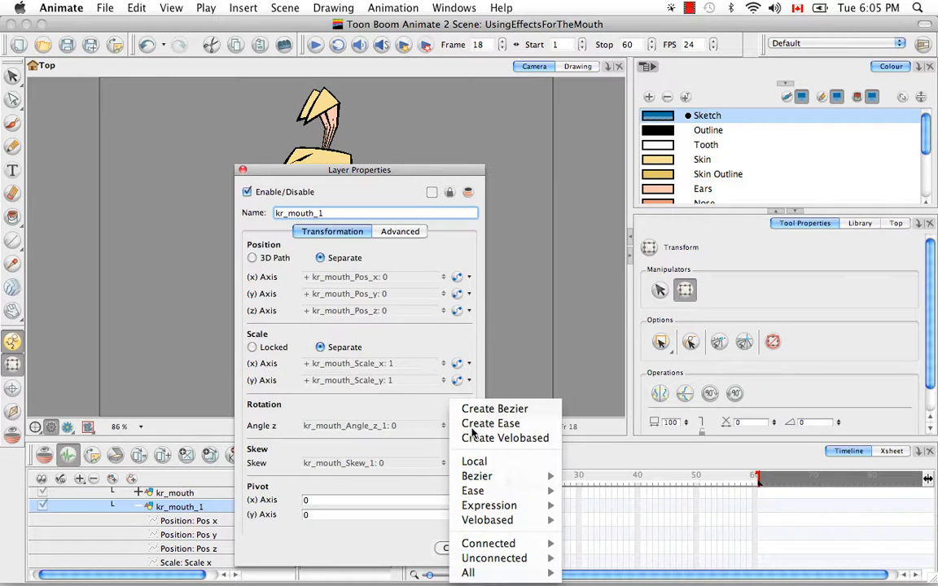
{"action": "mouse_move", "coordinate": [521, 543]}
{"action": "mouse_move", "coordinate": [613, 553]}
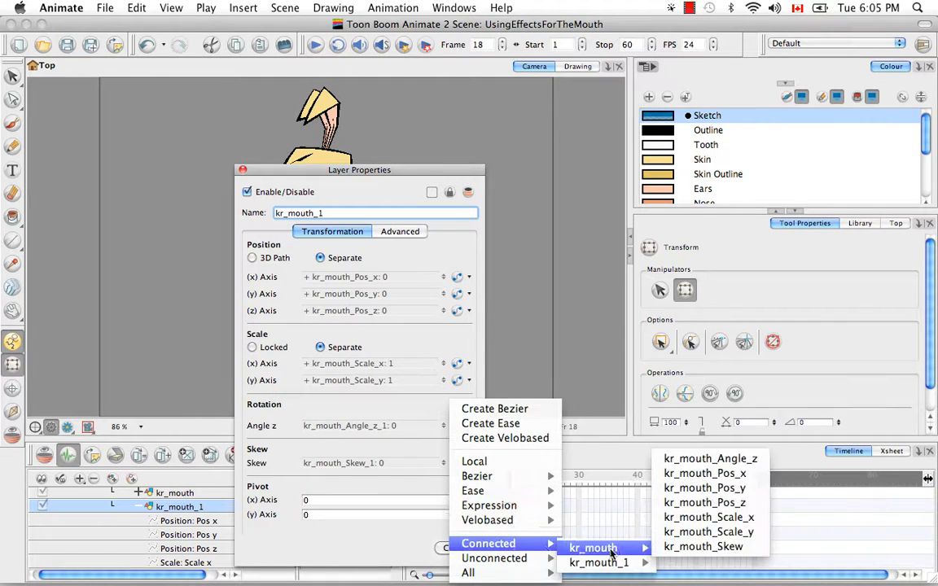
{"action": "left_click", "coordinate": [710, 459]}
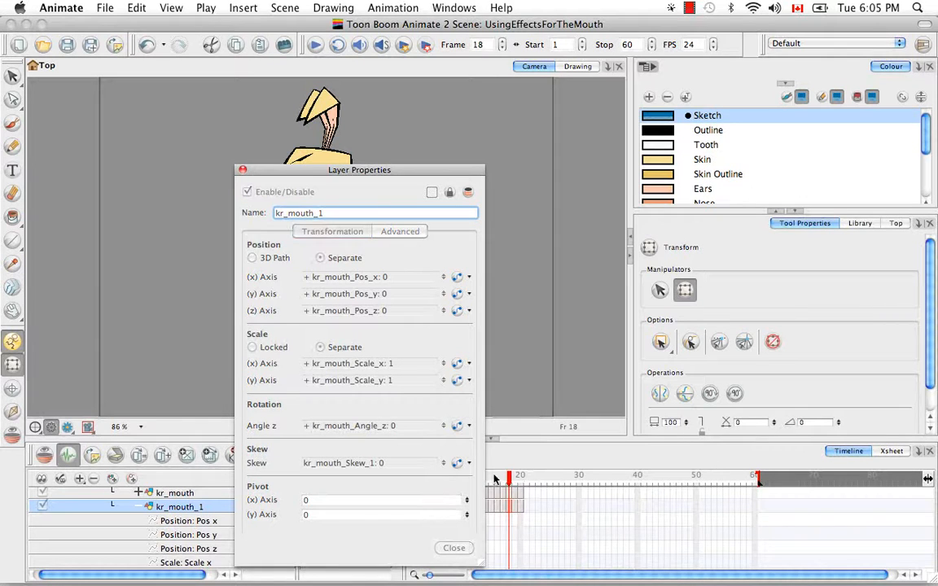
{"action": "left_click", "coordinate": [469, 426]}
{"action": "mouse_move", "coordinate": [525, 543]}
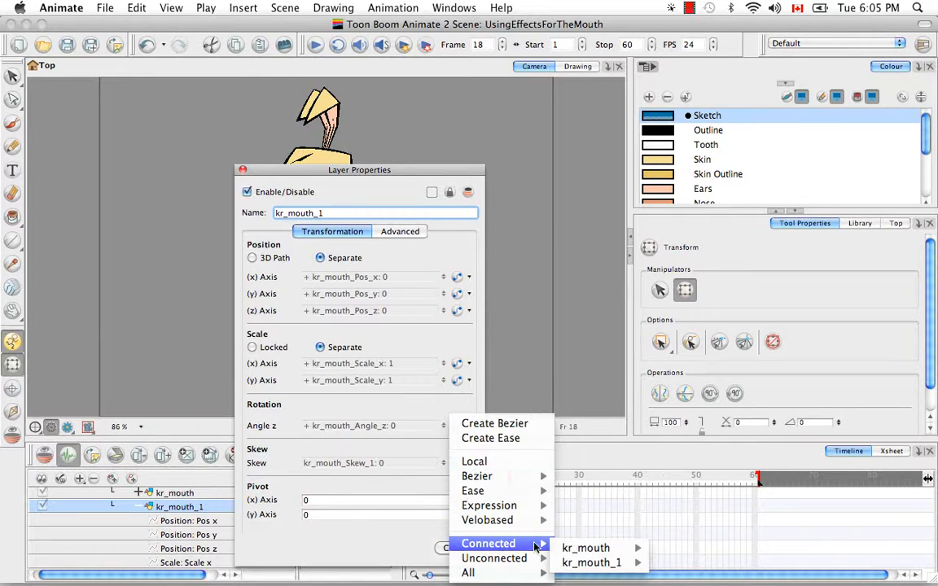
{"action": "mouse_move", "coordinate": [593, 548]}
{"action": "left_click", "coordinate": [677, 551]}
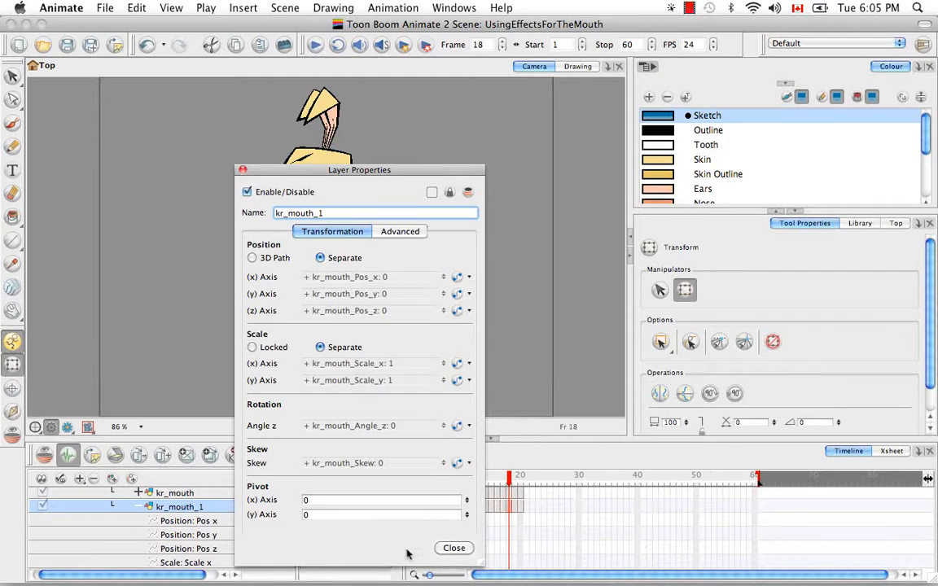
{"action": "left_click", "coordinate": [454, 549]}
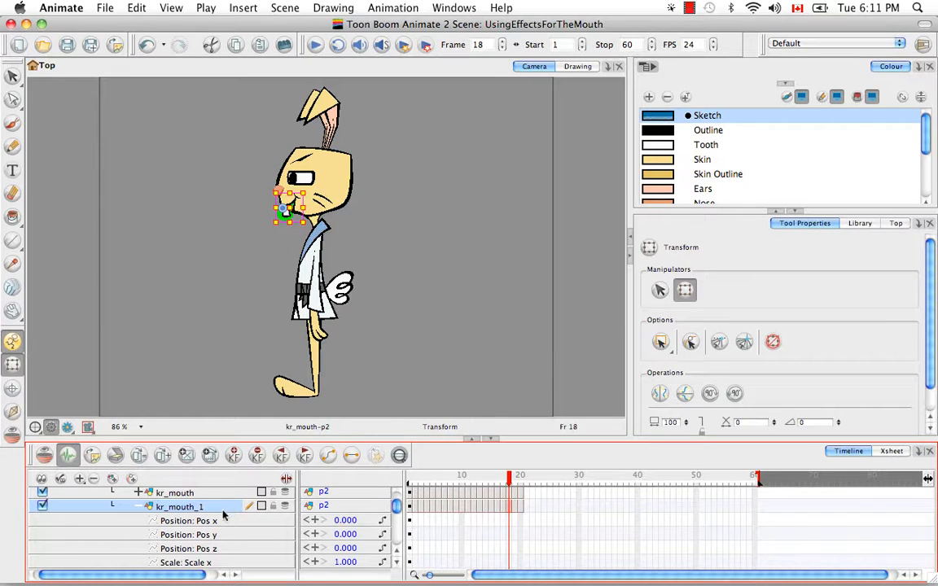
{"action": "left_click", "coordinate": [140, 506]}
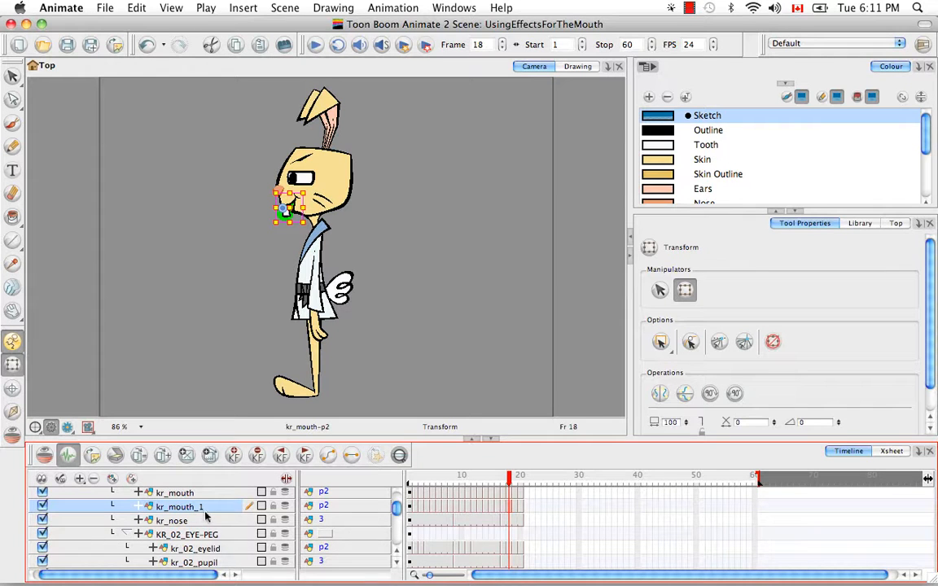
Move the Colour-Override_1 effect up into KR_FACIALFEATURES and attach it to the kr_mouth layer.
{"action": "left_click", "coordinate": [398, 553]}
{"action": "left_click", "coordinate": [399, 553]}
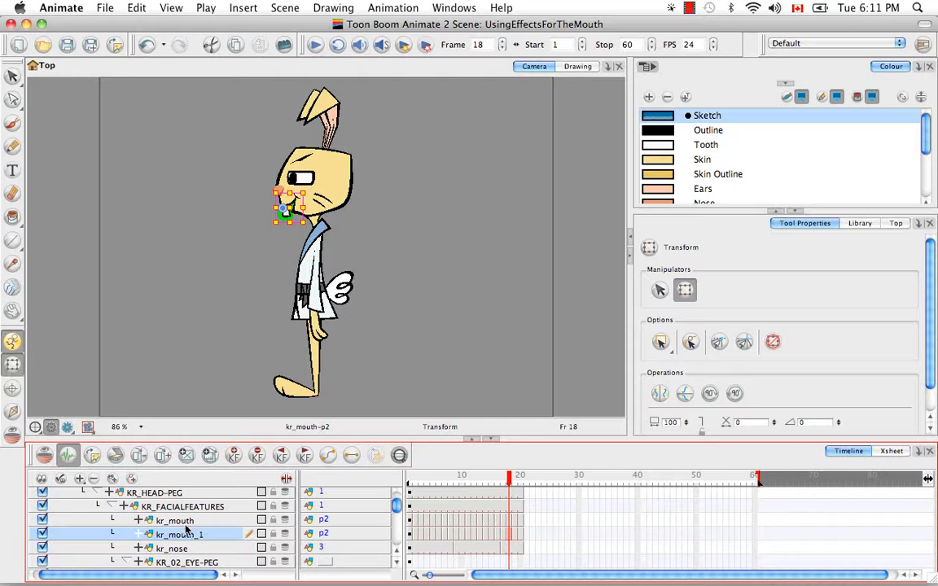
{"action": "left_click", "coordinate": [398, 562]}
{"action": "left_click", "coordinate": [398, 561]}
{"action": "left_click", "coordinate": [398, 562]}
{"action": "left_click", "coordinate": [399, 561]}
{"action": "left_click", "coordinate": [398, 562]}
{"action": "left_click", "coordinate": [399, 561]}
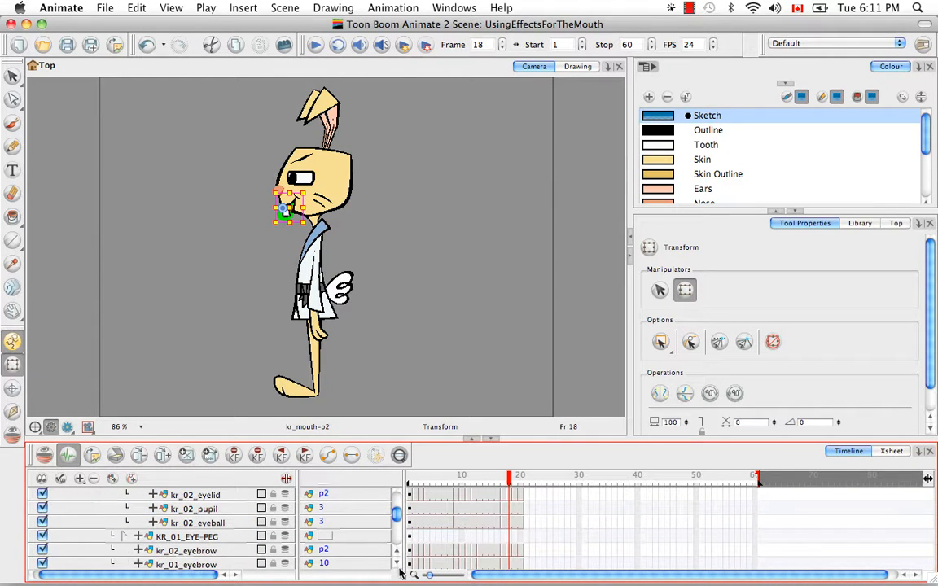
{"action": "left_click", "coordinate": [398, 562]}
{"action": "left_click", "coordinate": [397, 562]}
{"action": "left_click", "coordinate": [398, 563]}
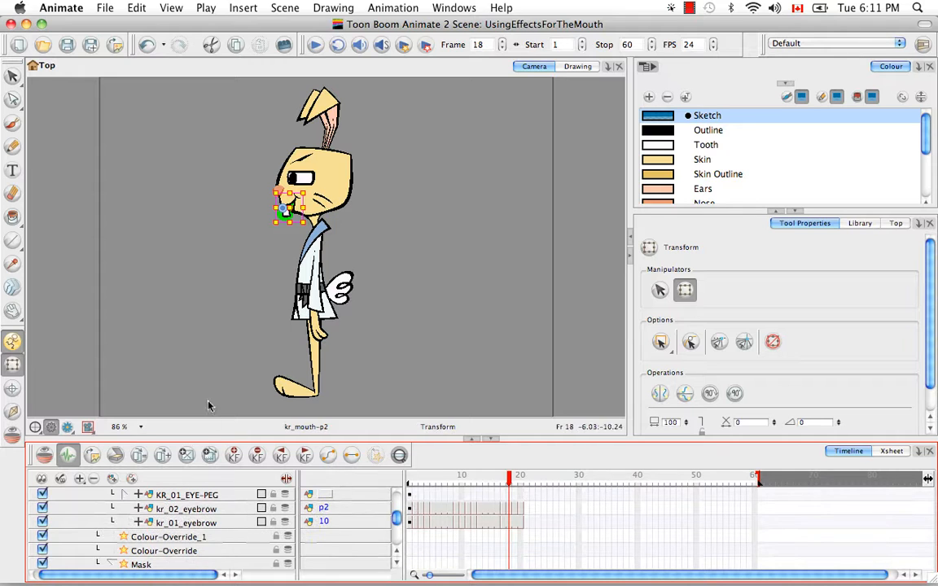
{"action": "left_click", "coordinate": [182, 539]}
{"action": "scroll", "coordinate": [187, 489], "scroll_direction": "up", "scroll_amount": 8}
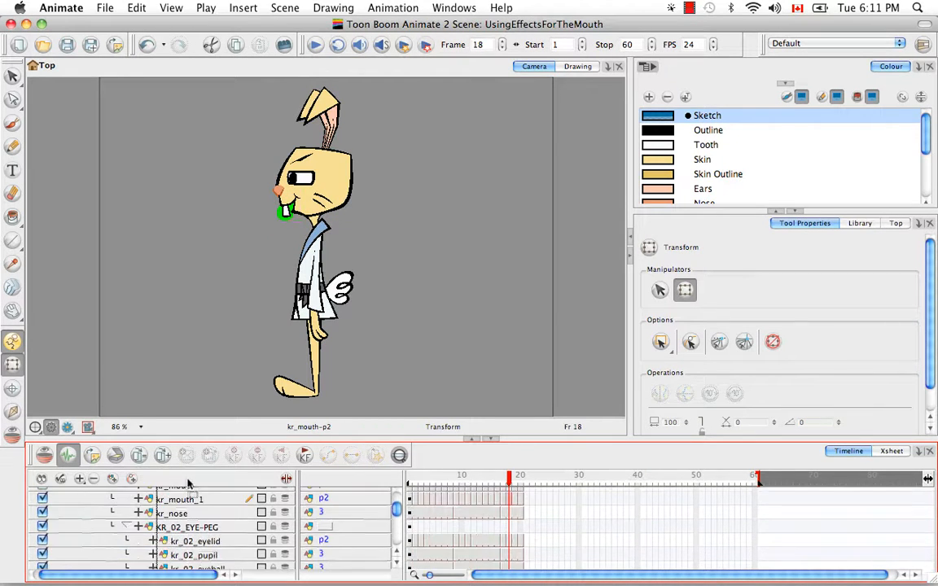
{"action": "scroll", "coordinate": [187, 483], "scroll_direction": "up", "scroll_amount": 3}
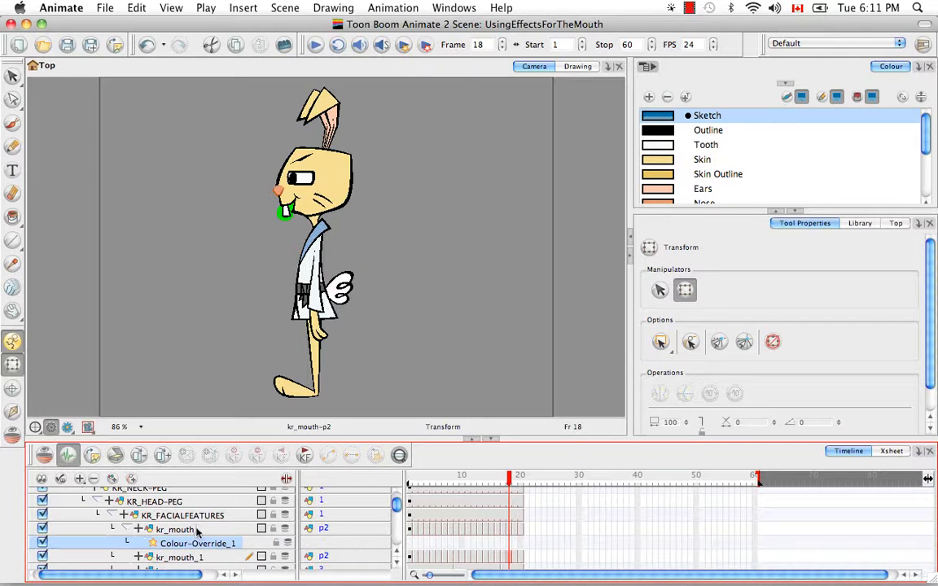
Parent the kr_mouth layer under Colour-Override_1 and open that effect's layer properties.
{"action": "left_click_drag", "start_coordinate": [198, 544], "coordinate": [184, 530]}
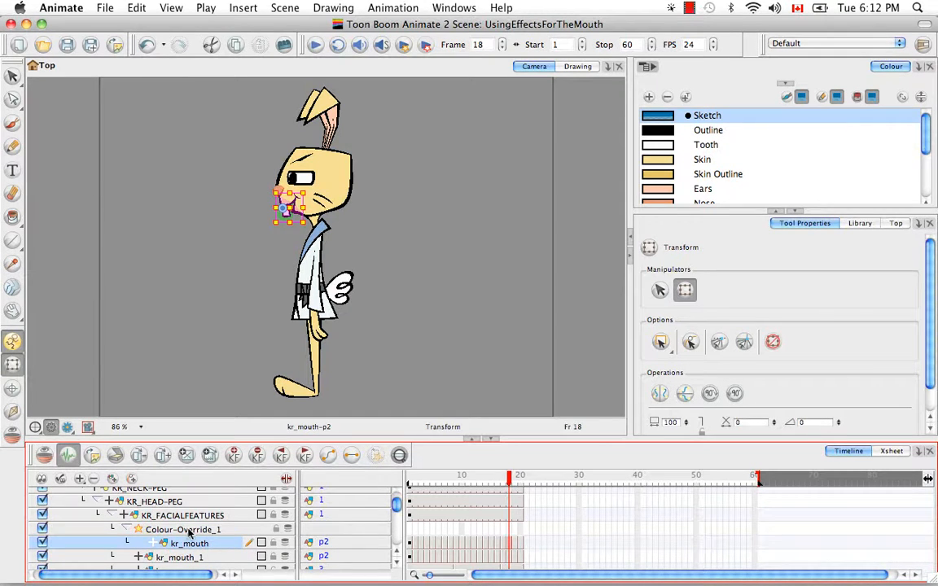
{"action": "left_click", "coordinate": [189, 531]}
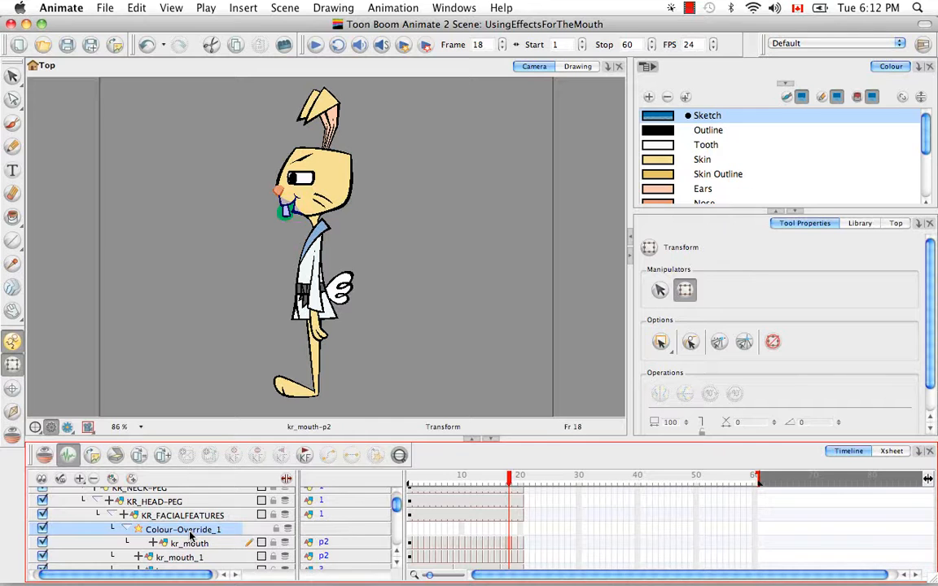
{"action": "double_click", "coordinate": [190, 533]}
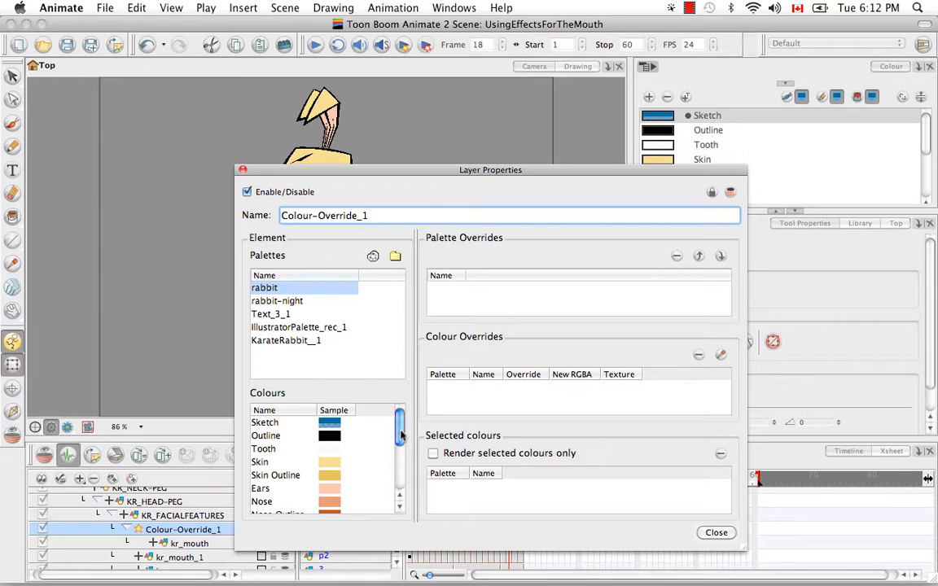
Close the Colour-Override_1 layer properties and expand the Colour view to show the full palette list.
{"action": "left_click_drag", "start_coordinate": [400, 434], "coordinate": [400, 498]}
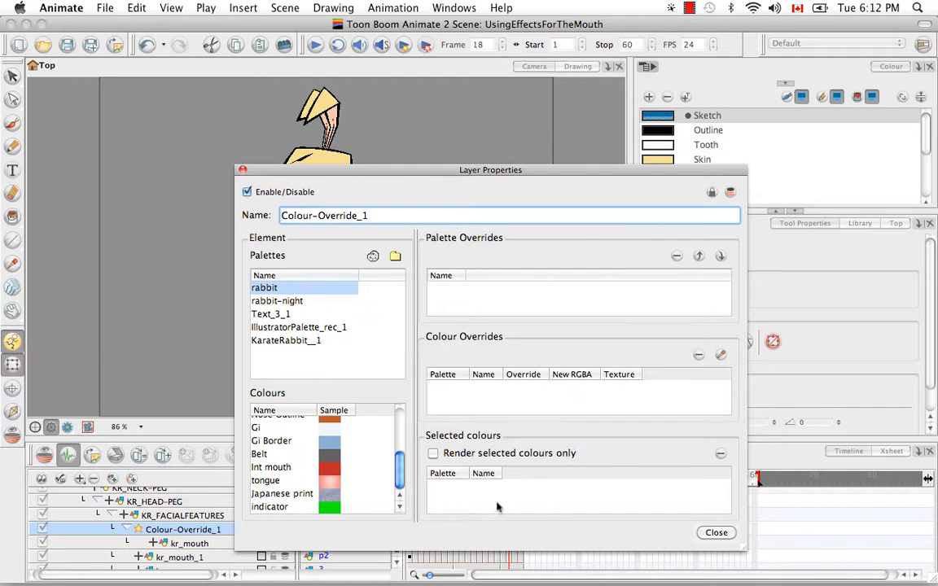
{"action": "left_click", "coordinate": [715, 533]}
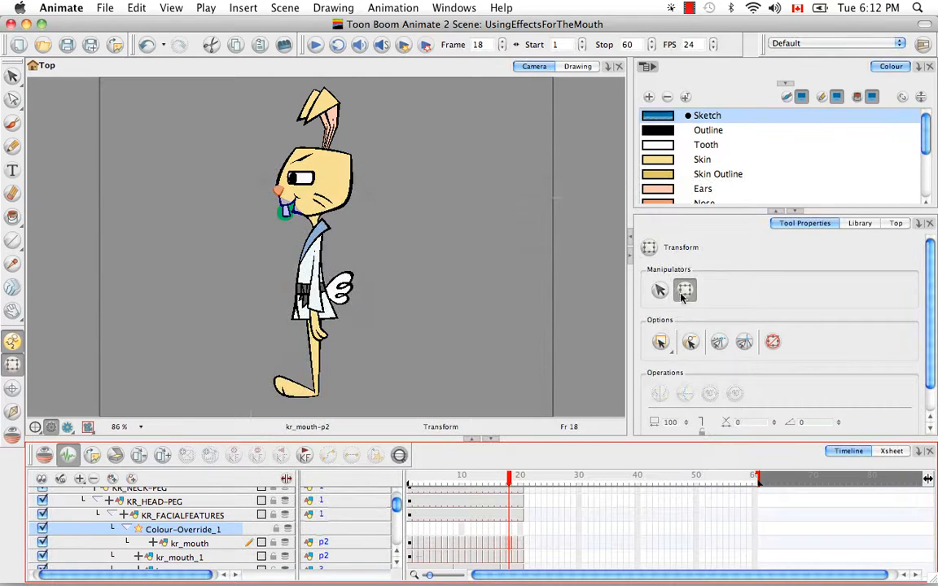
{"action": "left_click", "coordinate": [786, 87]}
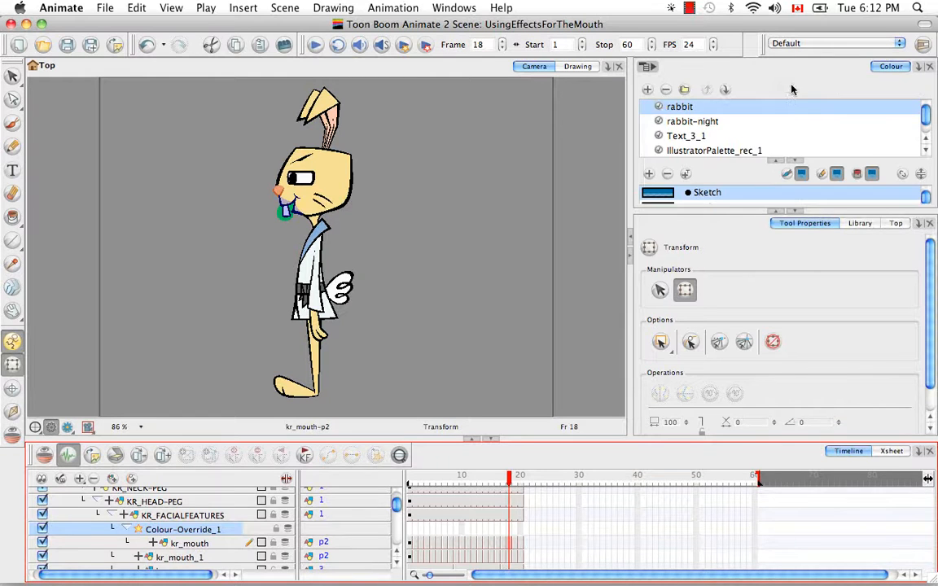
{"action": "left_click", "coordinate": [797, 211]}
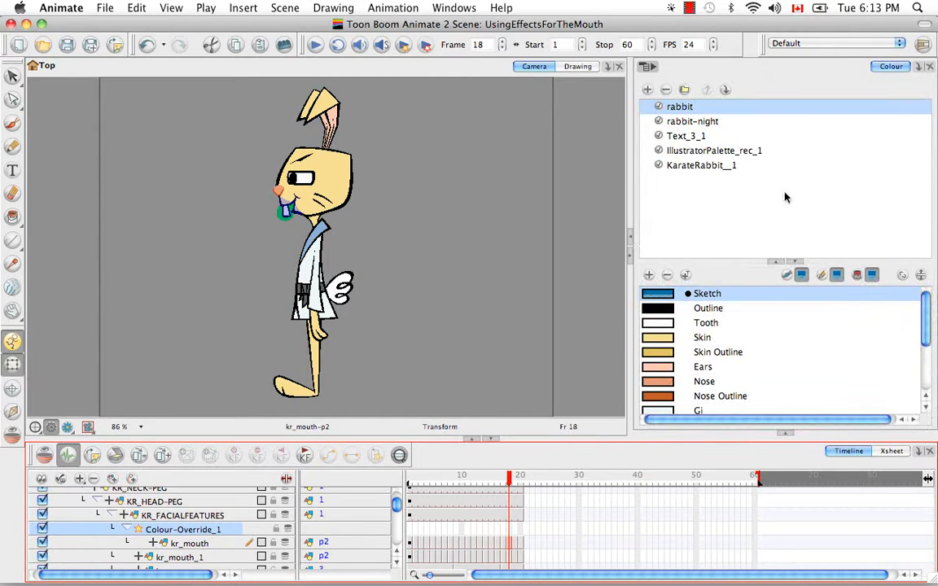
Check the colours in the scene's other palettes and remove the Text_3_1 palette from the list.
{"action": "left_click", "coordinate": [697, 123]}
{"action": "left_click", "coordinate": [688, 136]}
{"action": "left_click", "coordinate": [690, 151]}
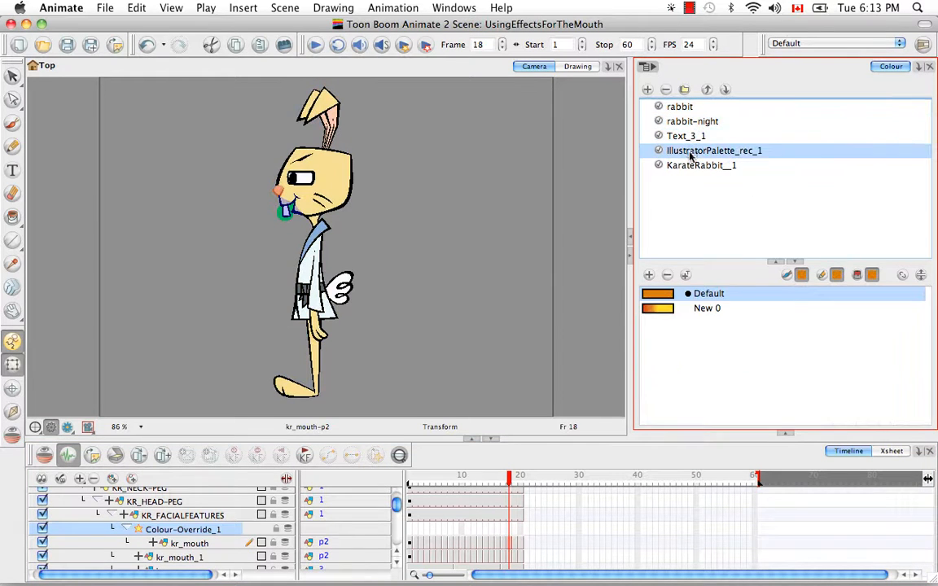
{"action": "left_click", "coordinate": [691, 166]}
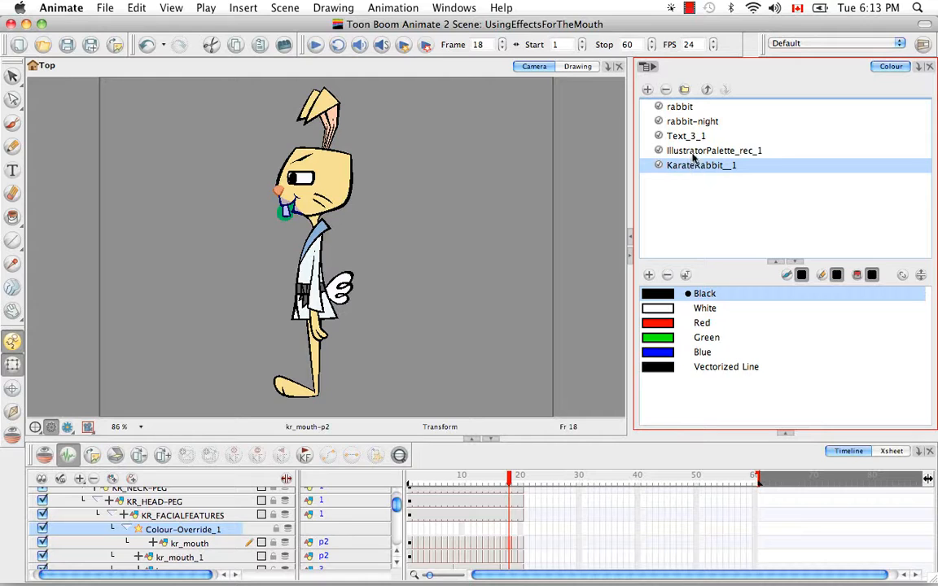
{"action": "left_click", "coordinate": [688, 136]}
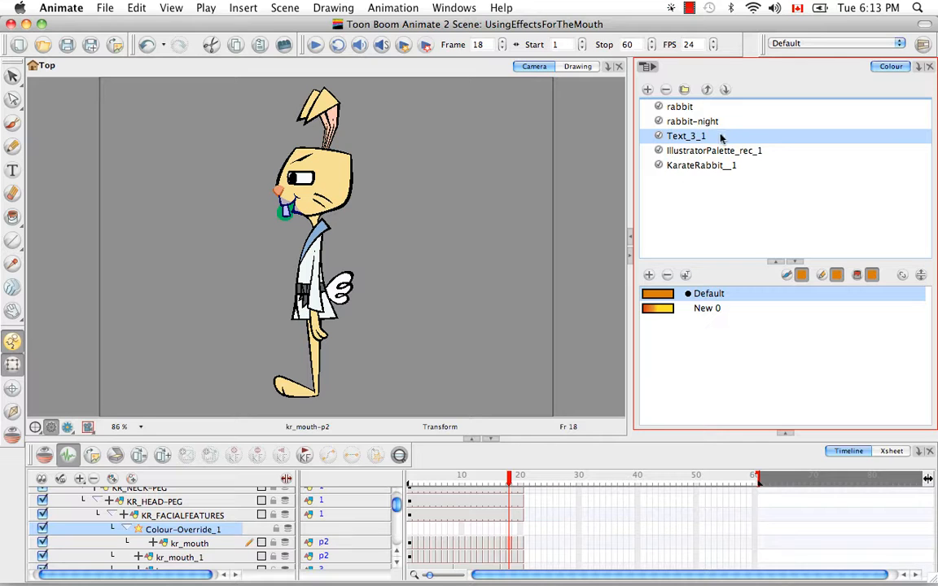
{"action": "left_click", "coordinate": [665, 91]}
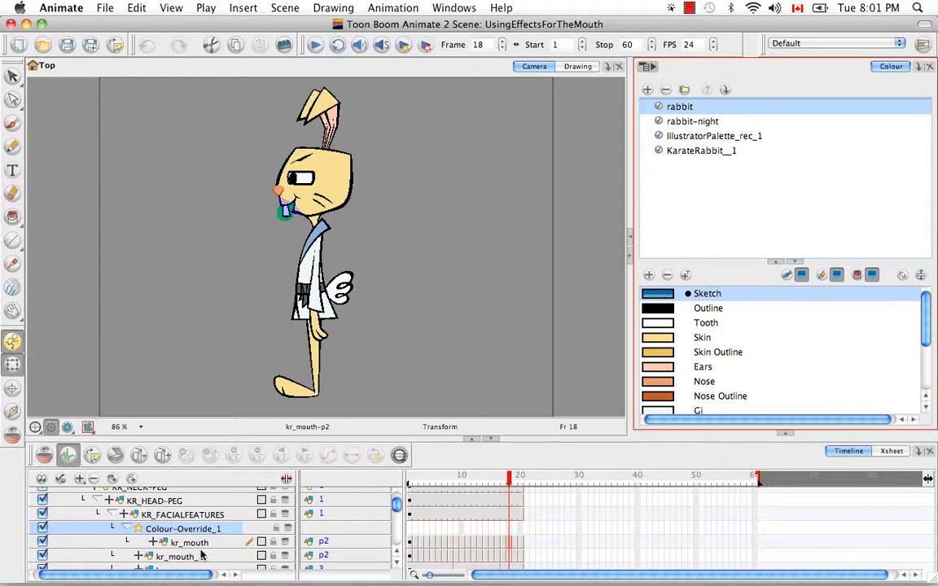
Switch to Finder and examine the palette-library folder in Animation, Pack09, ANI2 files, UsingEffectsForTheMouth, closing the window when done.
{"action": "left_click", "coordinate": [168, 553]}
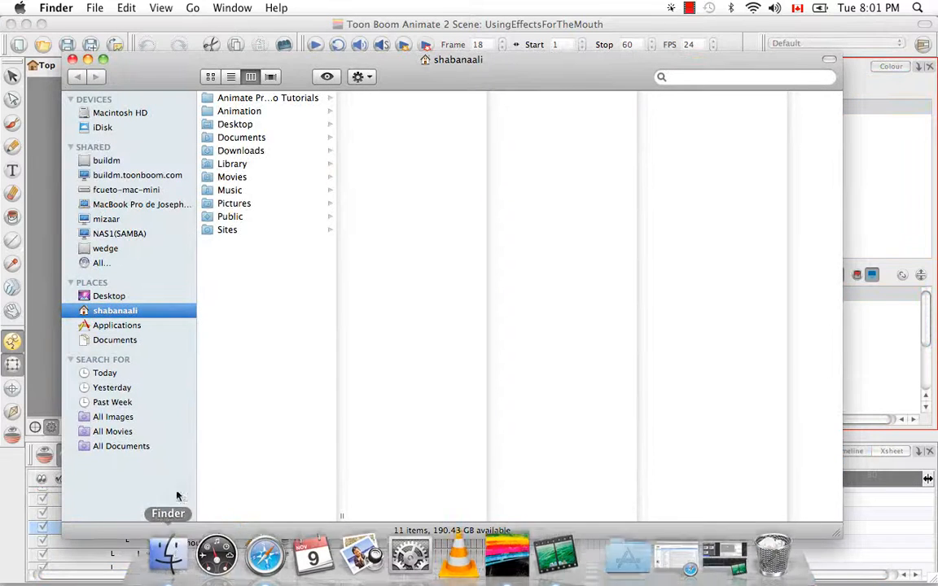
{"action": "left_click", "coordinate": [248, 114]}
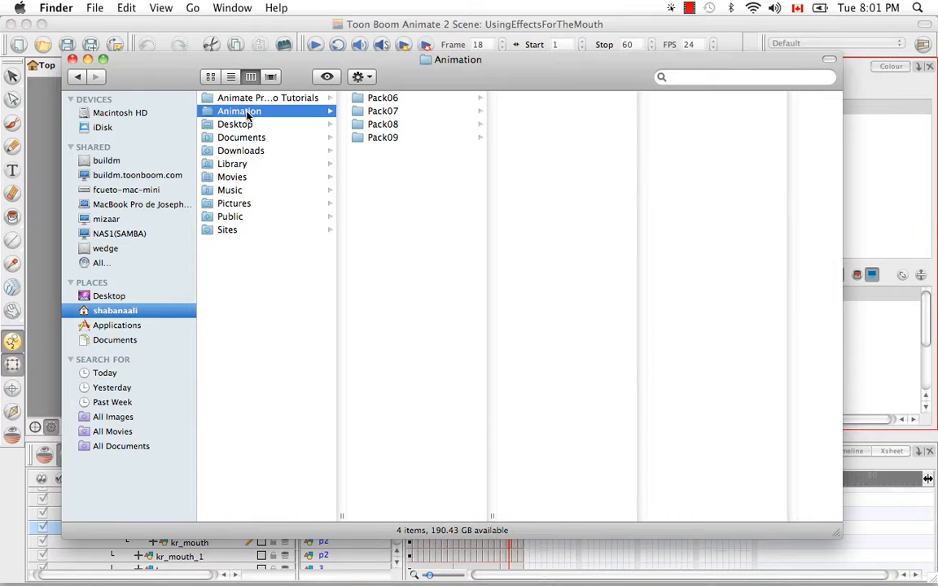
{"action": "left_click", "coordinate": [361, 140]}
{"action": "left_click", "coordinate": [556, 99]}
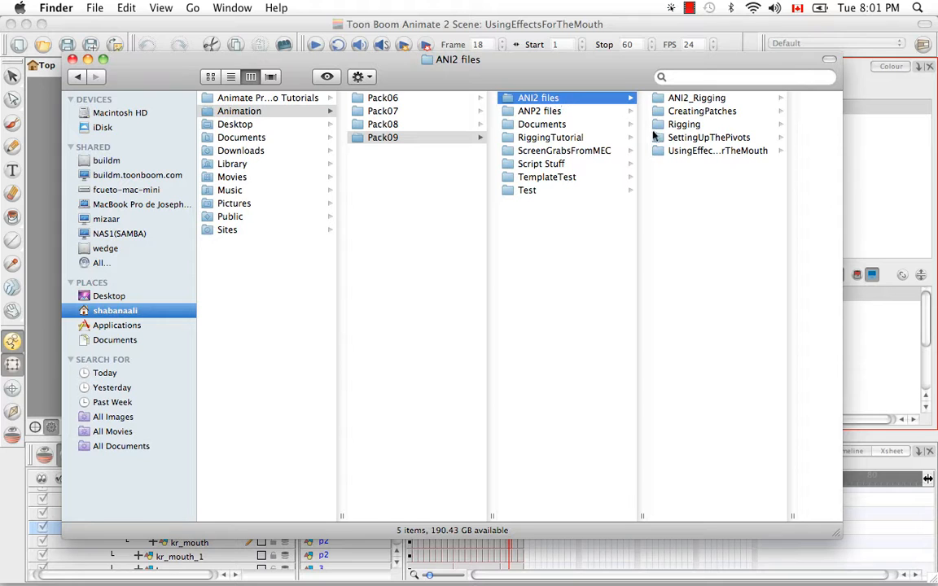
{"action": "left_click", "coordinate": [710, 153]}
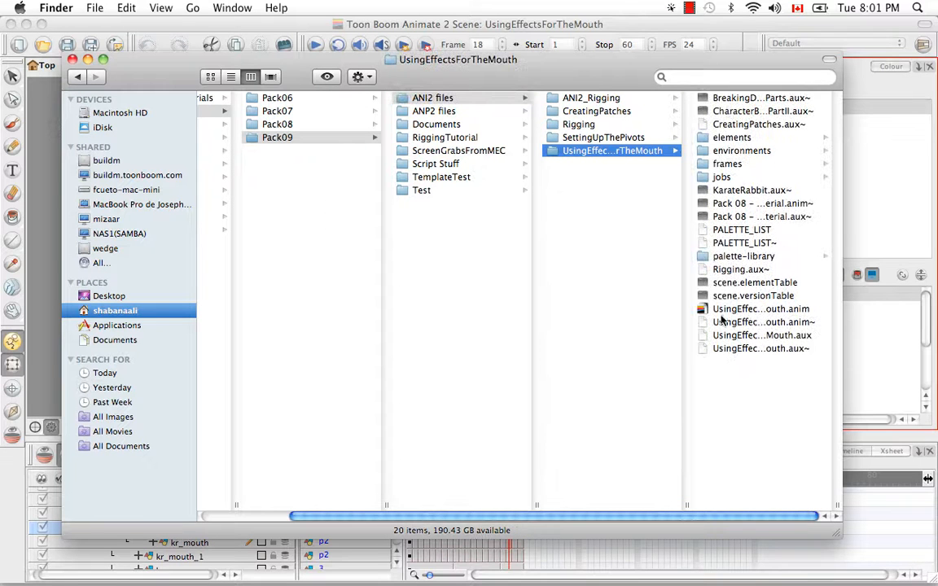
{"action": "left_click", "coordinate": [727, 258]}
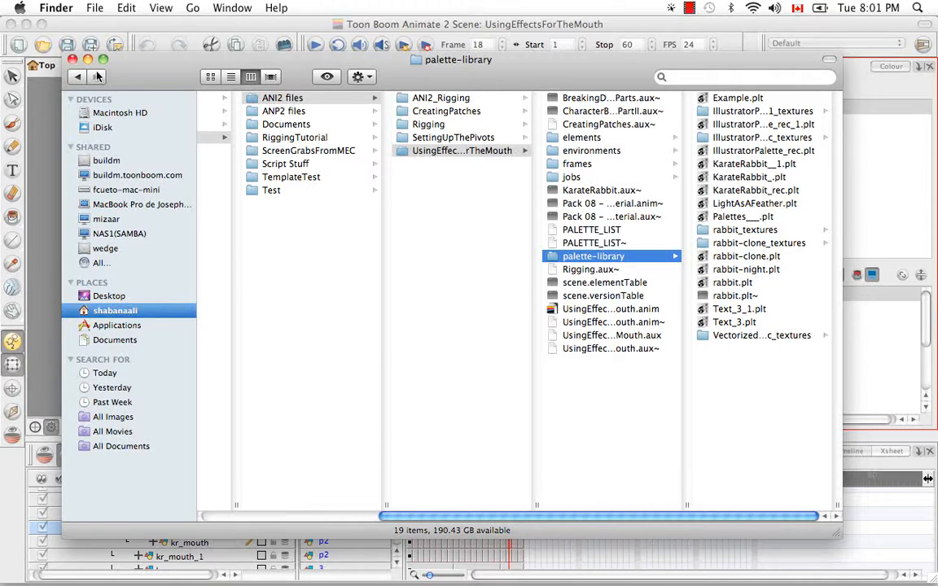
{"action": "left_click", "coordinate": [72, 60]}
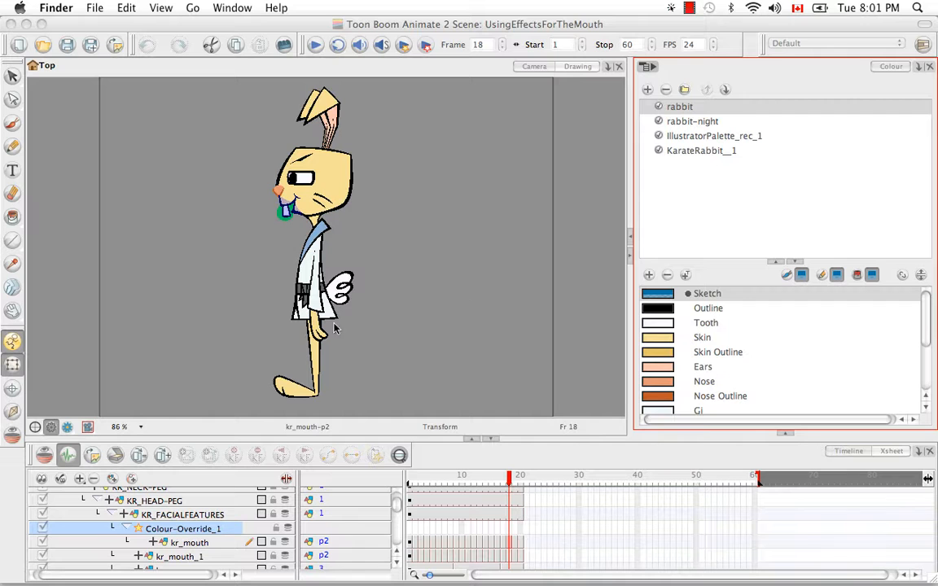
Switch back to Animate and remove all unused palettes, IllustratorPalette_rec_1 and KarateRabbit__1, widening the list to read their full names.
{"action": "left_click", "coordinate": [128, 26]}
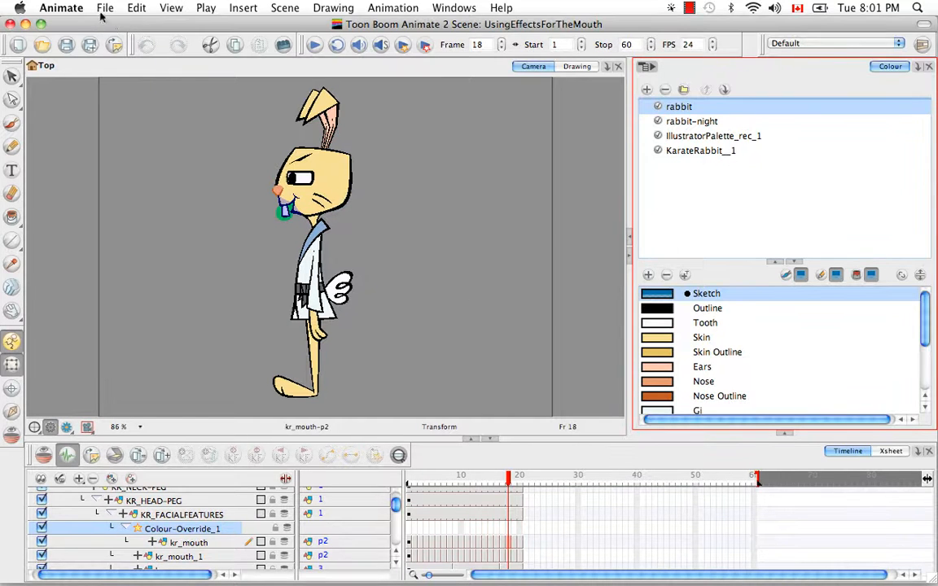
{"action": "left_click", "coordinate": [105, 8]}
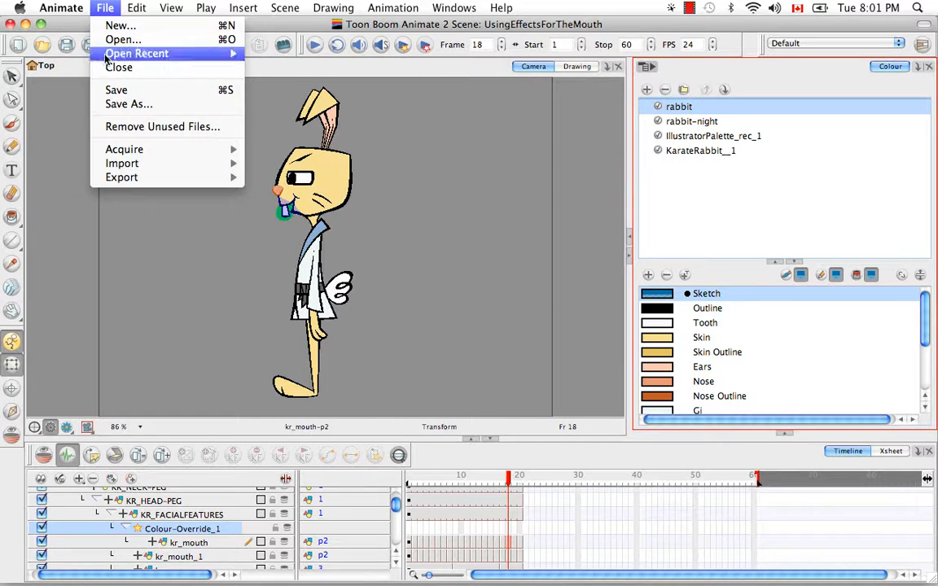
{"action": "left_click", "coordinate": [99, 128]}
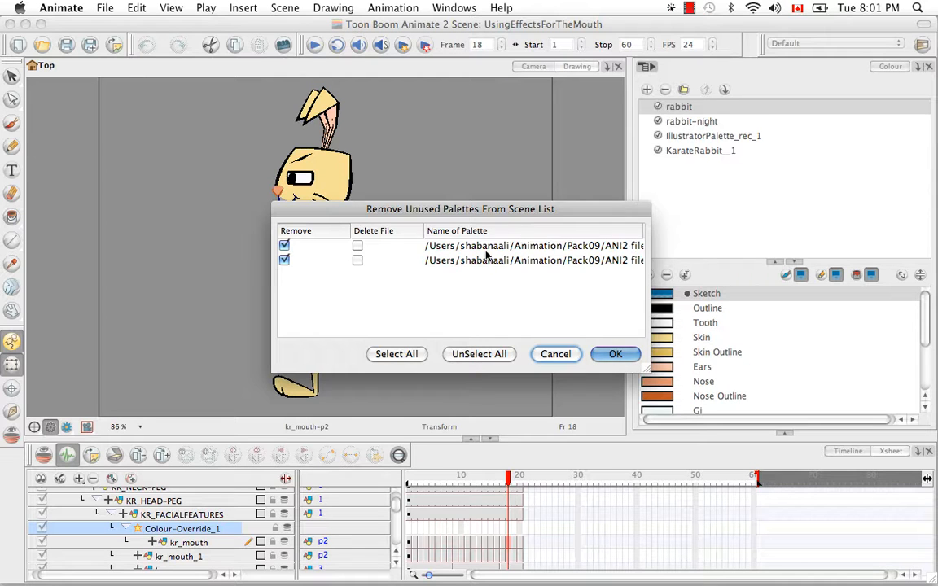
{"action": "left_click_drag", "start_coordinate": [500, 210], "coordinate": [282, 149]}
{"action": "left_click_drag", "start_coordinate": [436, 315], "coordinate": [746, 334]}
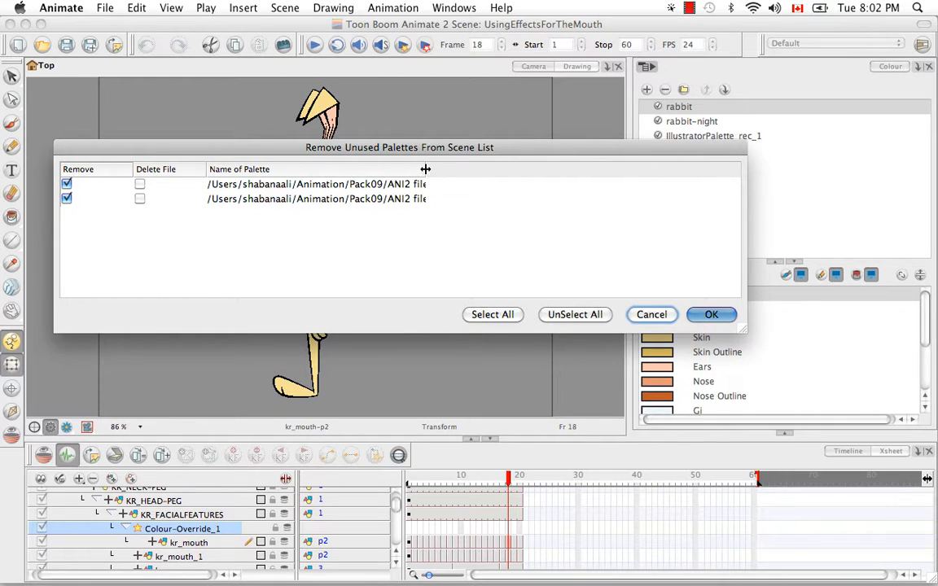
{"action": "left_click_drag", "start_coordinate": [425, 169], "coordinate": [718, 165]}
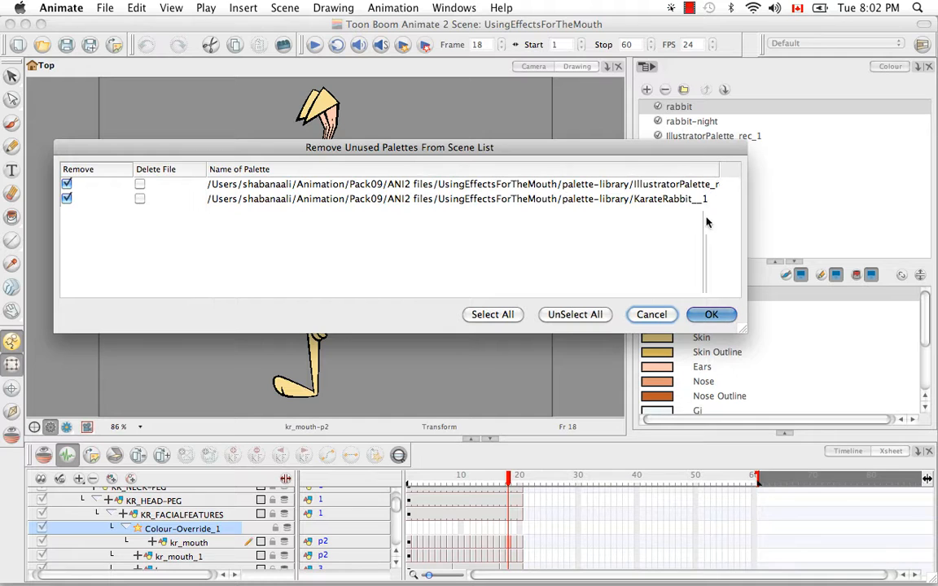
{"action": "left_click_drag", "start_coordinate": [743, 330], "coordinate": [888, 371]}
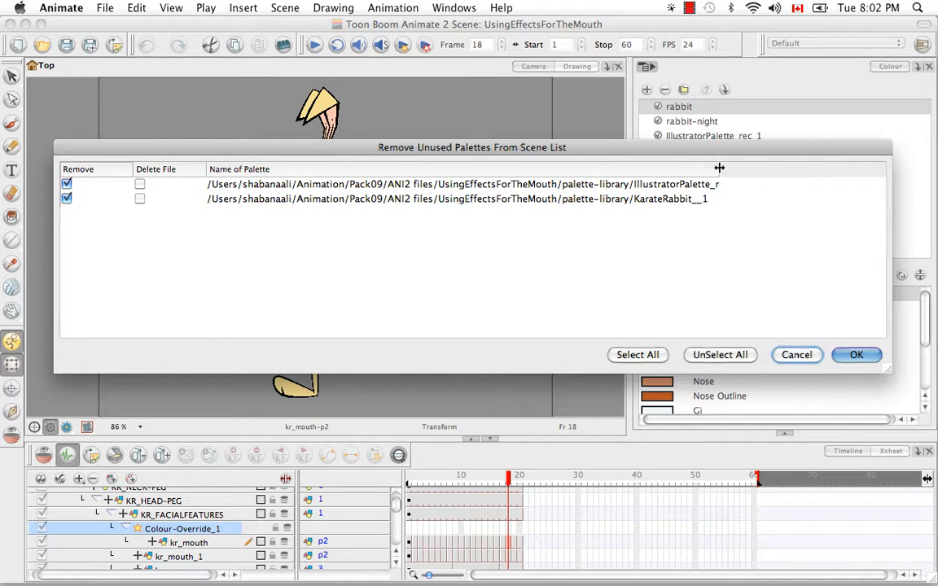
{"action": "left_click_drag", "start_coordinate": [721, 168], "coordinate": [831, 171]}
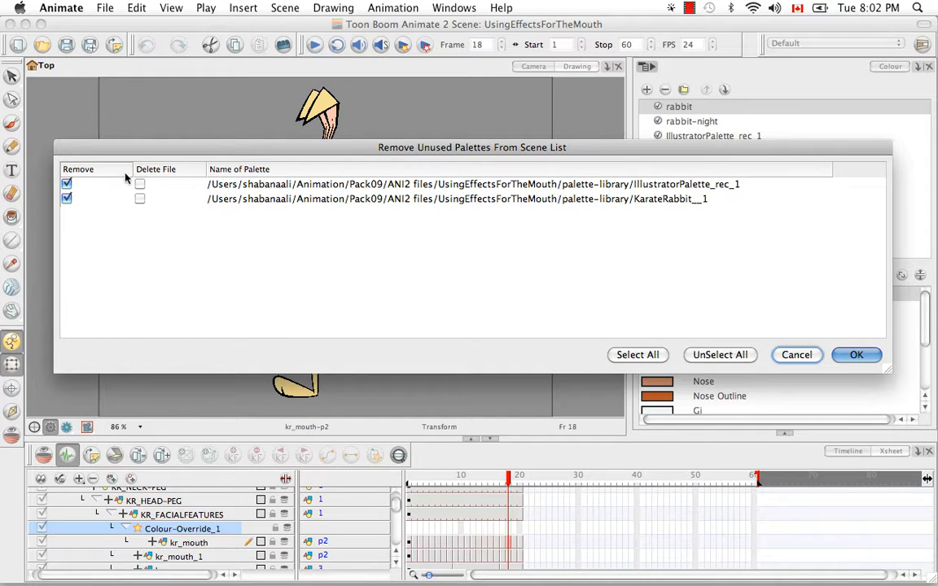
{"action": "left_click", "coordinate": [651, 355]}
{"action": "left_click", "coordinate": [847, 355]}
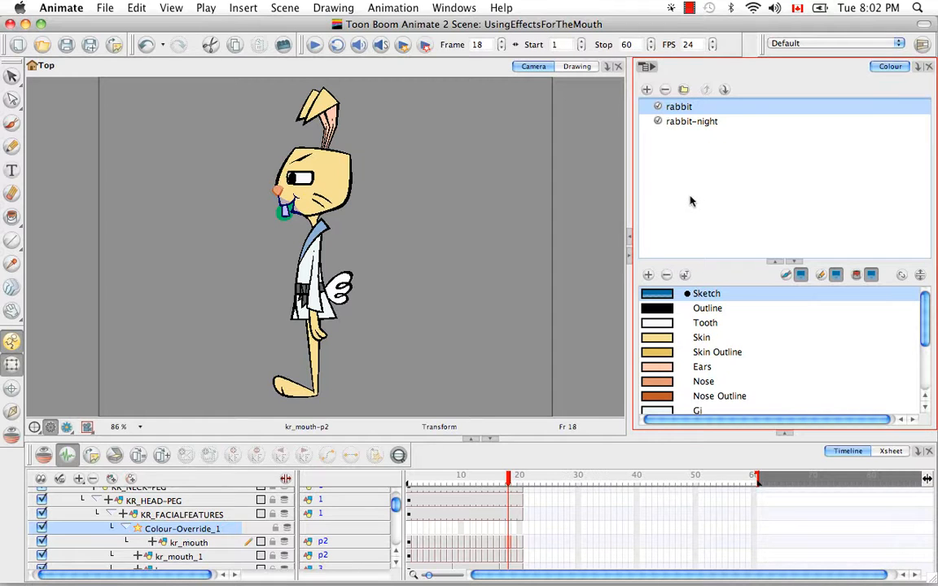
Reopen the Colour-Override_1 layer properties and add the rabbit palette's indicator colour to the Colour Overrides.
{"action": "double_click", "coordinate": [167, 530]}
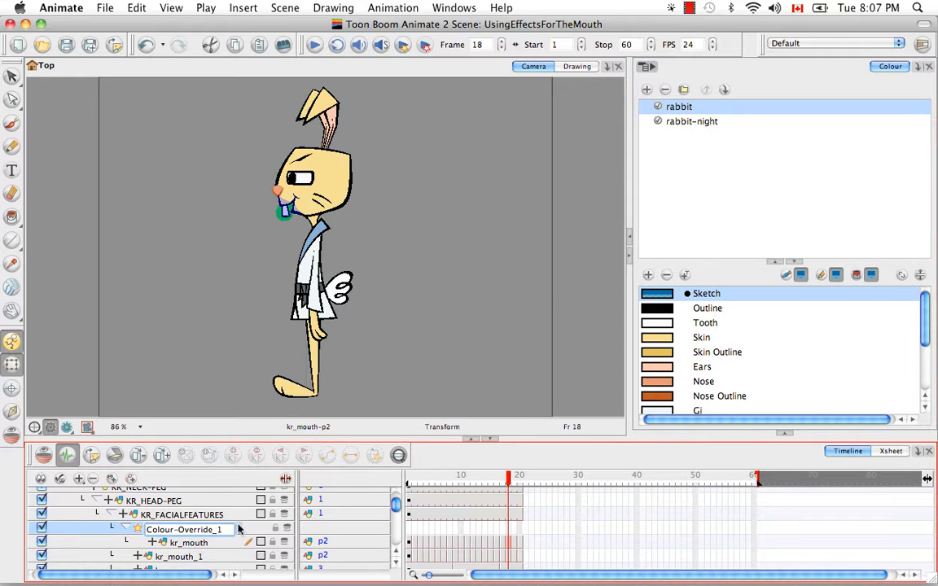
{"action": "double_click", "coordinate": [239, 530]}
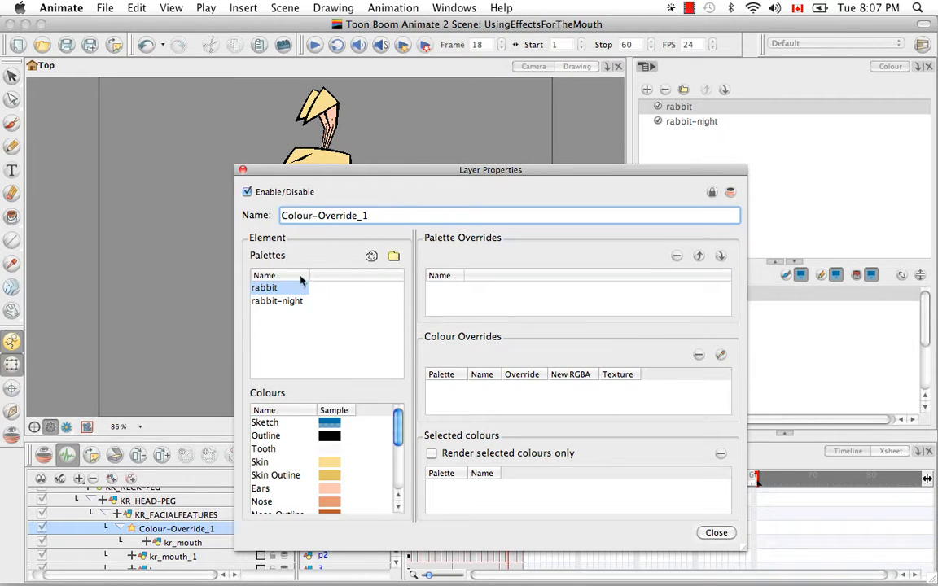
{"action": "left_click_drag", "start_coordinate": [399, 431], "coordinate": [399, 475]}
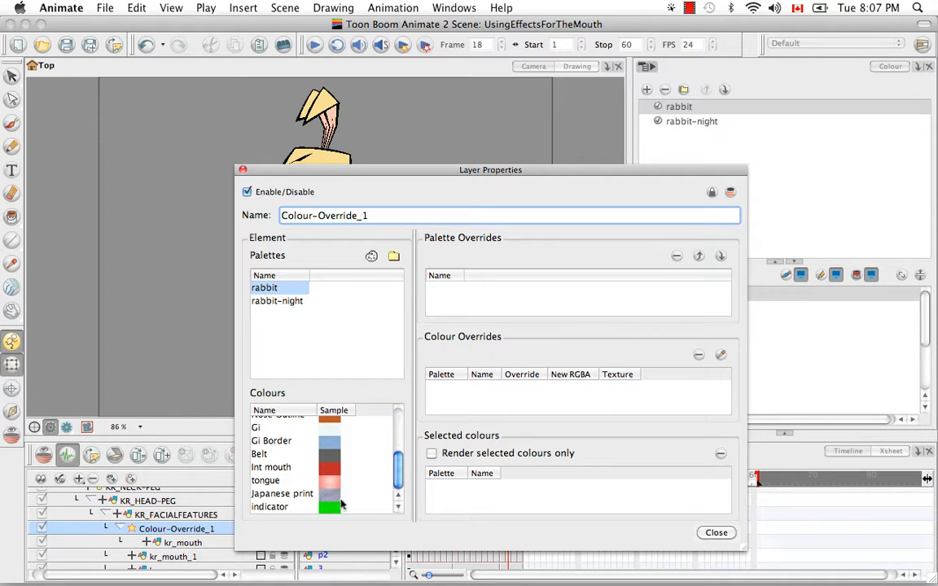
{"action": "left_click", "coordinate": [269, 508]}
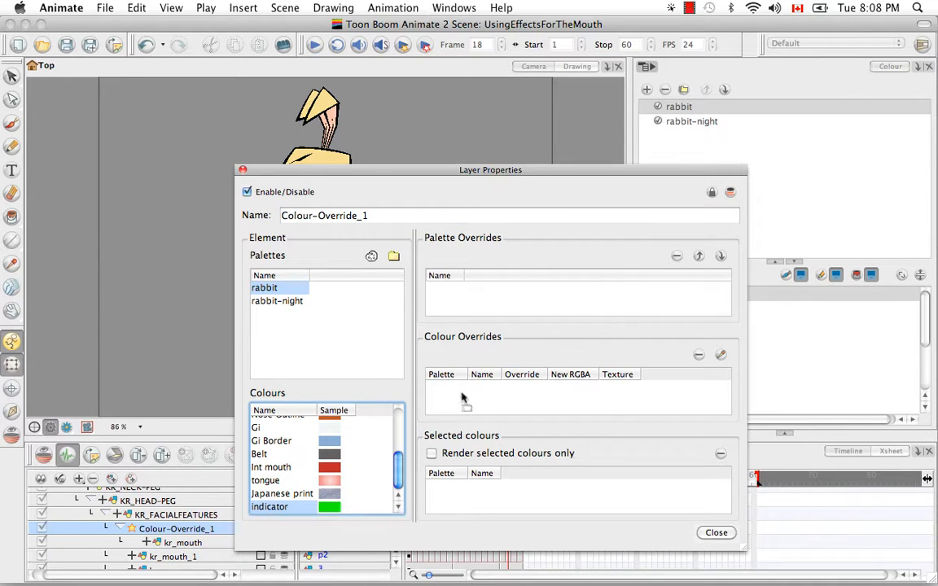
{"action": "left_click_drag", "start_coordinate": [461, 399], "coordinate": [462, 399]}
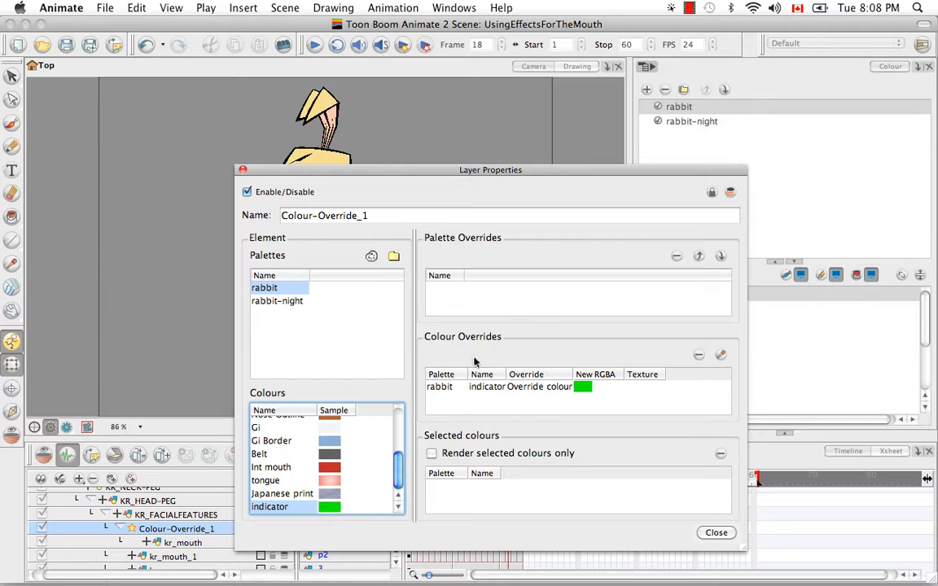
Set the indicator colour's override to Colour not visible and close the layer properties.
{"action": "left_click", "coordinate": [541, 386]}
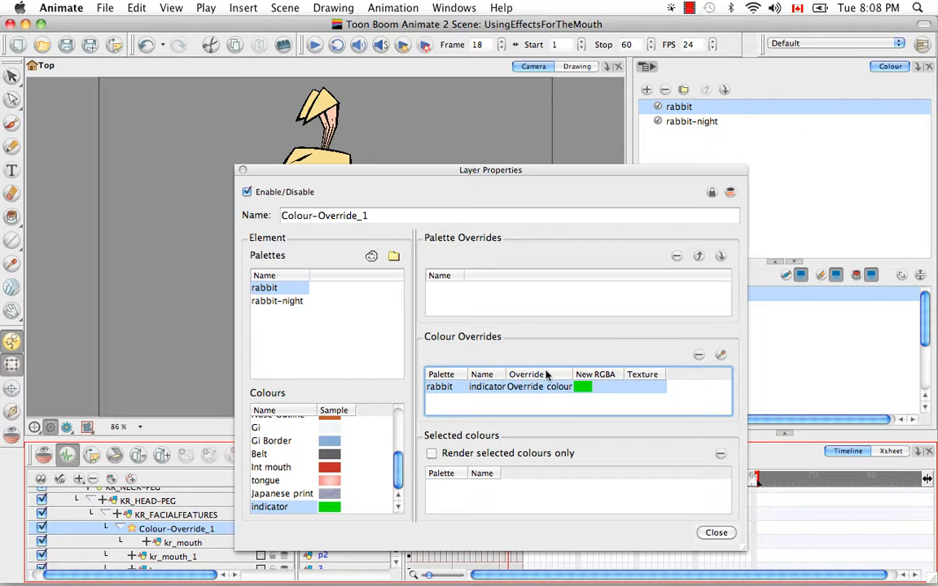
{"action": "left_click", "coordinate": [538, 389]}
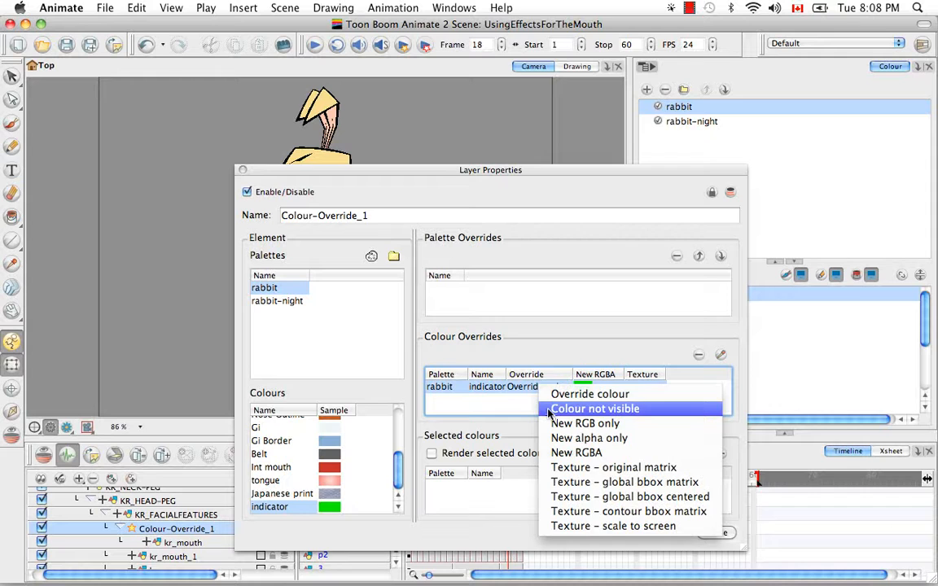
{"action": "left_click", "coordinate": [549, 410]}
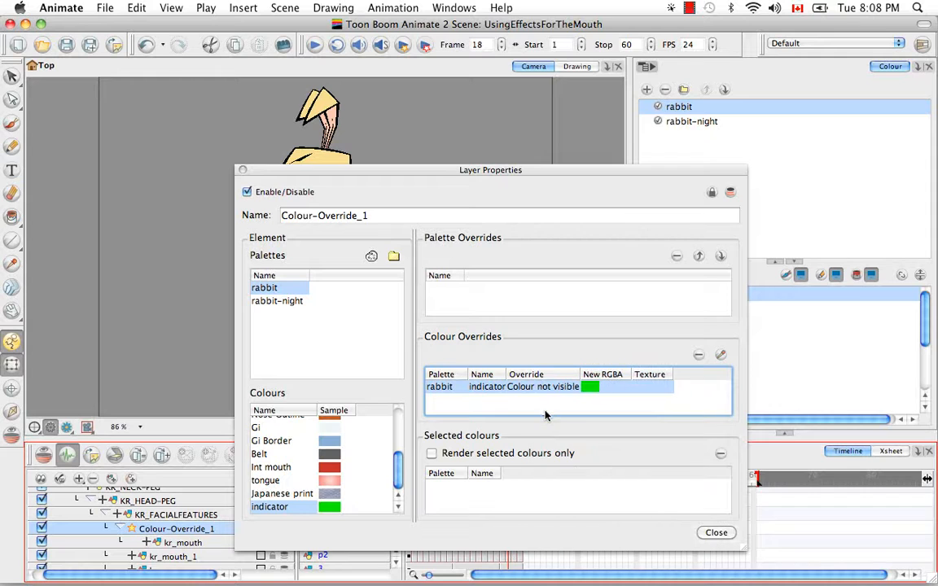
{"action": "left_click", "coordinate": [717, 533]}
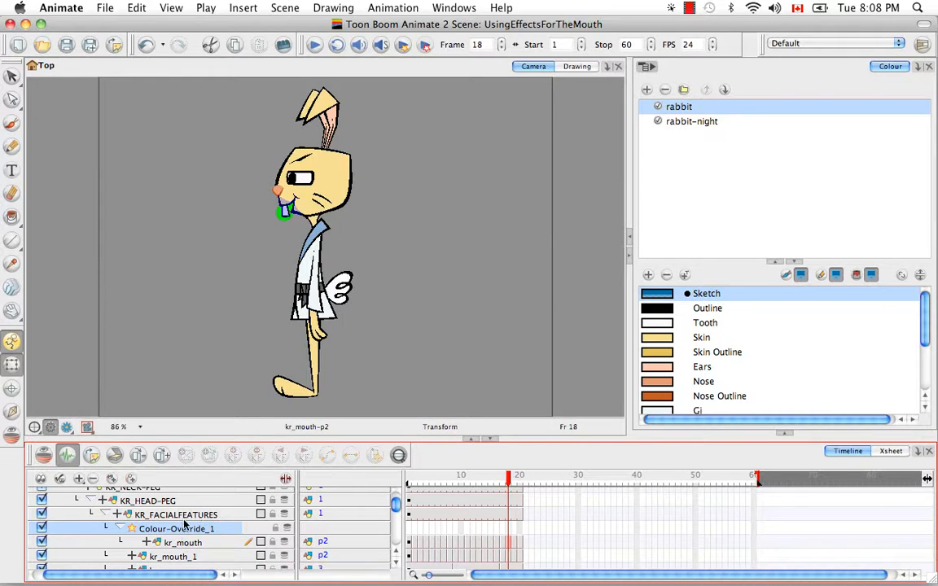
Hide the kr_mouth_1 layer temporarily to examine the override's effect on kr_mouth, and show the layer again.
{"action": "left_click", "coordinate": [41, 556]}
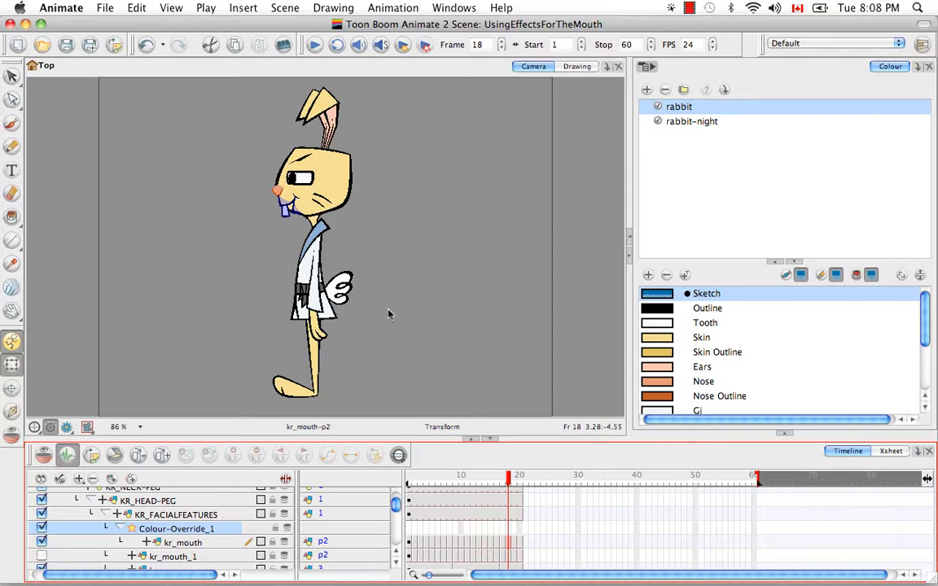
{"action": "left_click", "coordinate": [289, 224]}
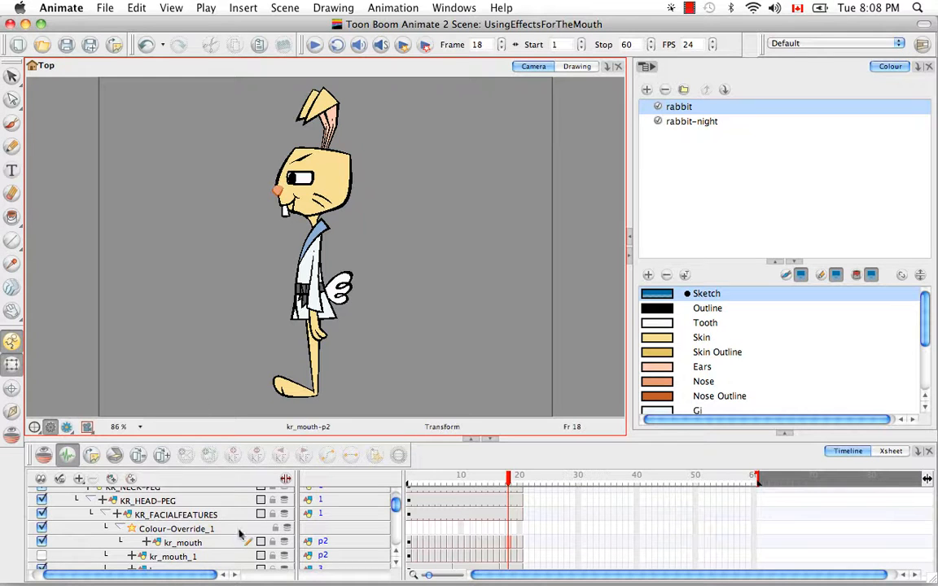
{"action": "left_click", "coordinate": [180, 557]}
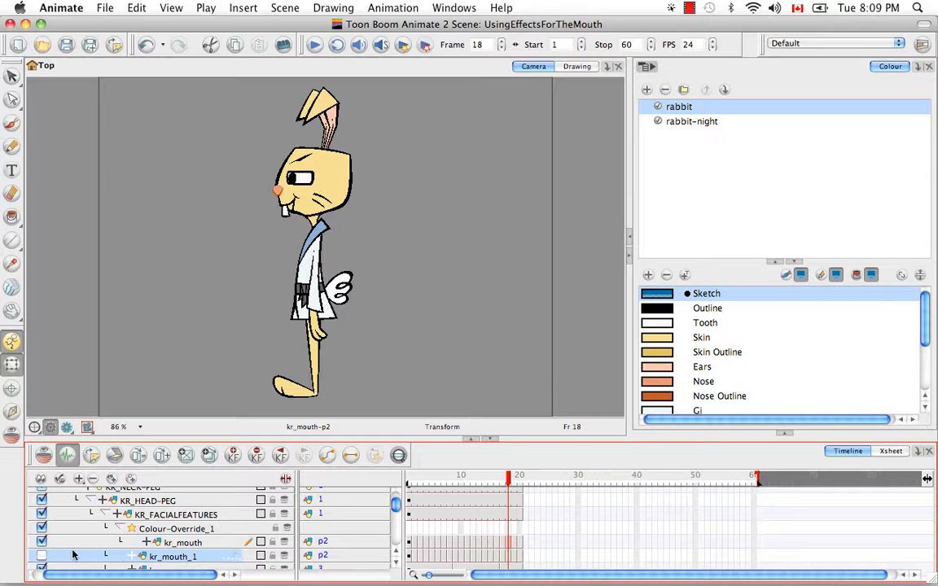
{"action": "left_click", "coordinate": [42, 556]}
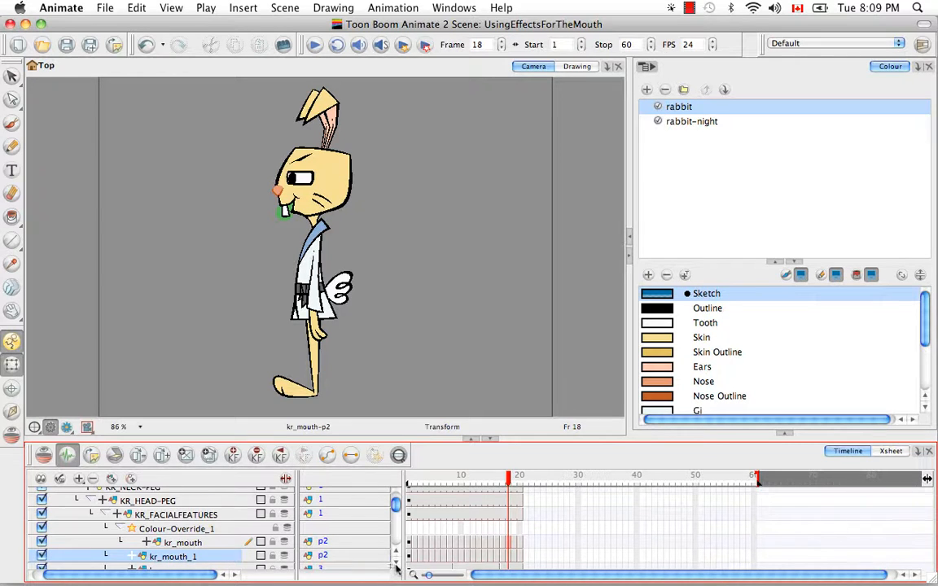
Move the Colour-Override effect from above the Mask effect up to between kr_mouth and kr_mouth_1 in the layer list.
{"action": "scroll", "coordinate": [394, 560], "scroll_direction": "down", "scroll_amount": 5}
{"action": "scroll", "coordinate": [396, 561], "scroll_direction": "down", "scroll_amount": 3}
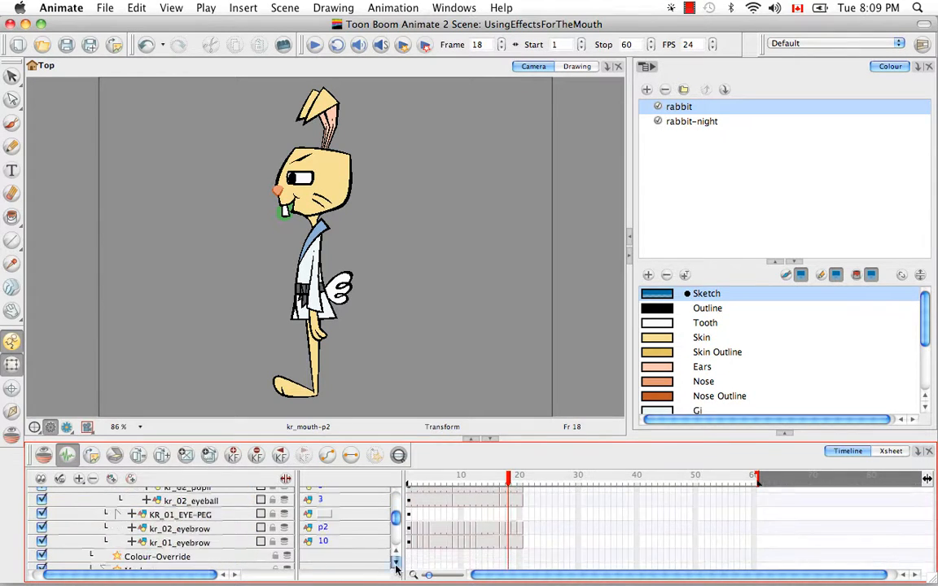
{"action": "left_click", "coordinate": [174, 543]}
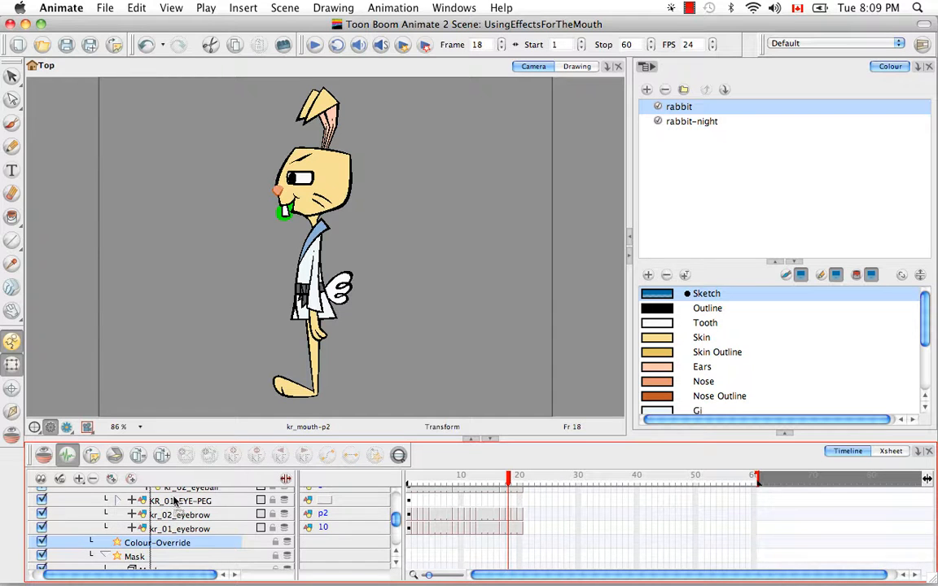
{"action": "scroll", "coordinate": [175, 497], "scroll_direction": "up", "scroll_amount": 6}
{"action": "scroll", "coordinate": [175, 488], "scroll_direction": "up", "scroll_amount": 2}
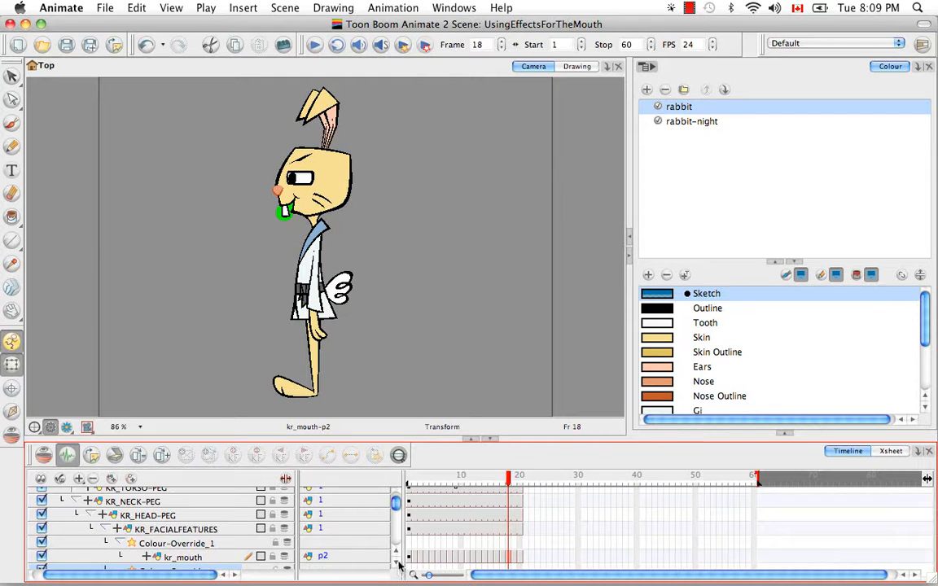
Parent the kr_mouth_1 layer to the Colour-Override effect directly above it.
{"action": "scroll", "coordinate": [399, 565], "scroll_direction": "down", "scroll_amount": 3}
{"action": "left_click", "coordinate": [170, 542]}
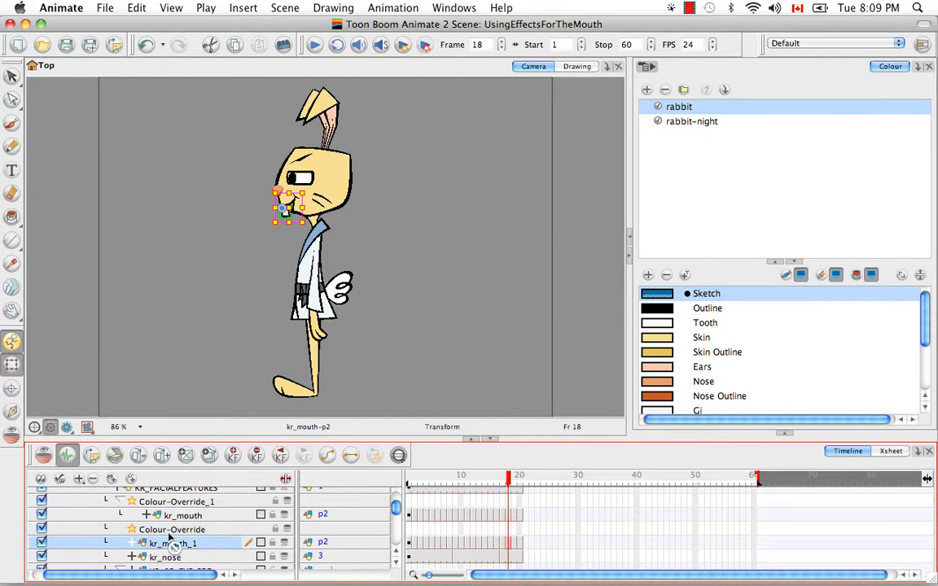
{"action": "left_click_drag", "start_coordinate": [170, 543], "coordinate": [169, 530]}
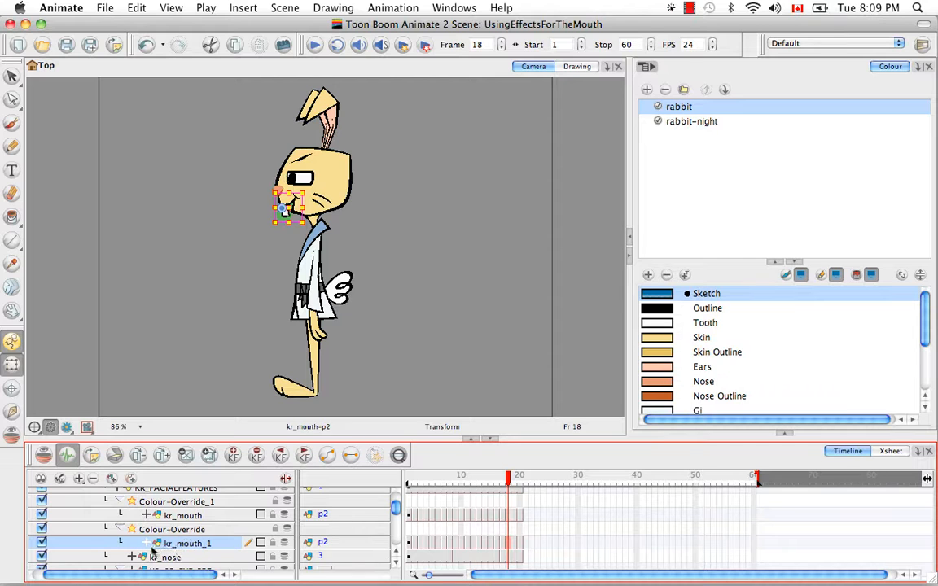
Set Colour-Override to render selected colours only, with the rabbit palette's indicator colour as the selected colour, and close its properties.
{"action": "left_click", "coordinate": [219, 531]}
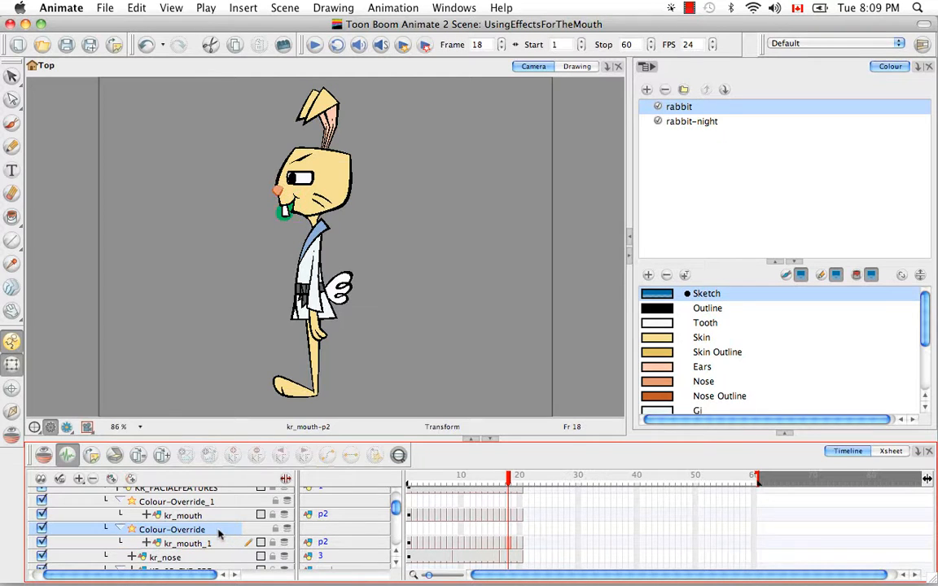
{"action": "double_click", "coordinate": [219, 531]}
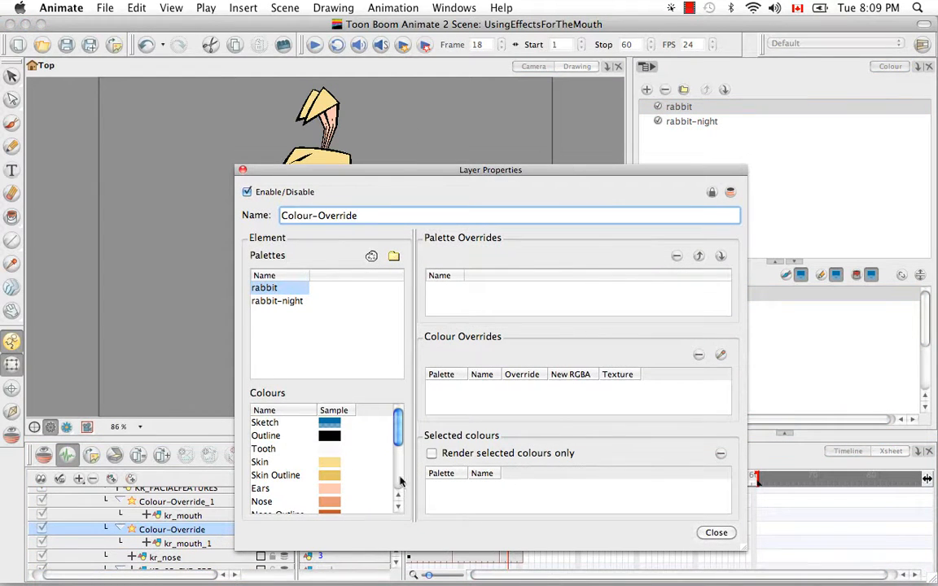
{"action": "left_click_drag", "start_coordinate": [398, 439], "coordinate": [400, 496]}
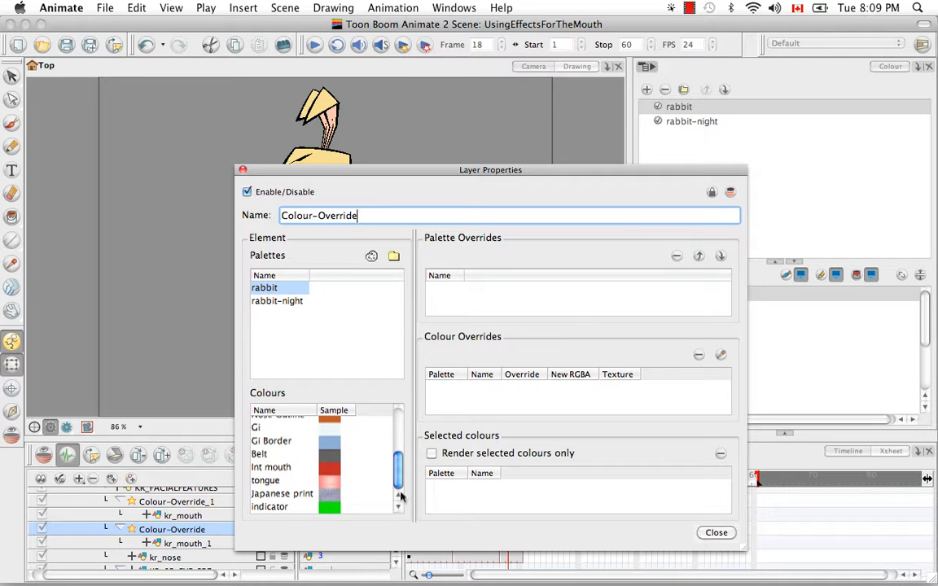
{"action": "left_click", "coordinate": [285, 508]}
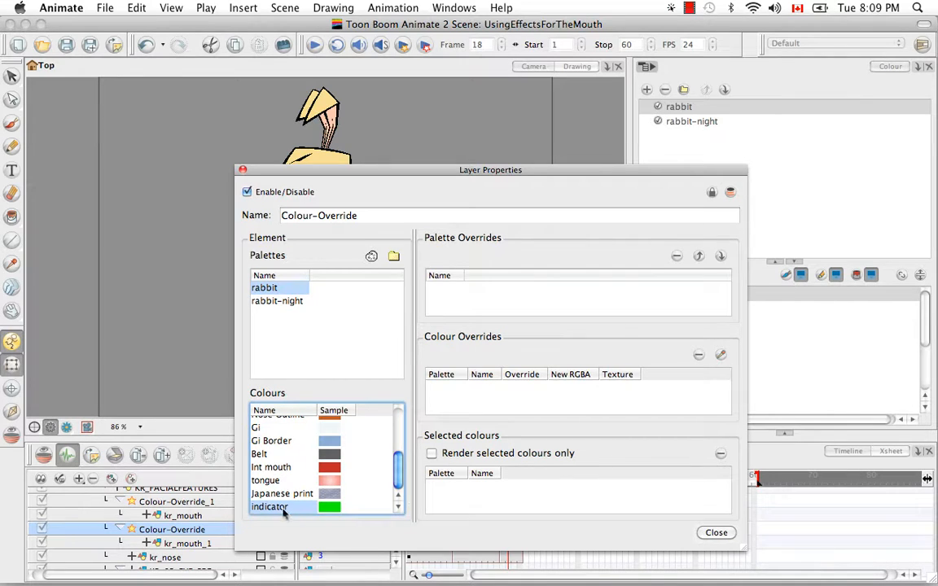
{"action": "left_click_drag", "start_coordinate": [326, 507], "coordinate": [453, 495]}
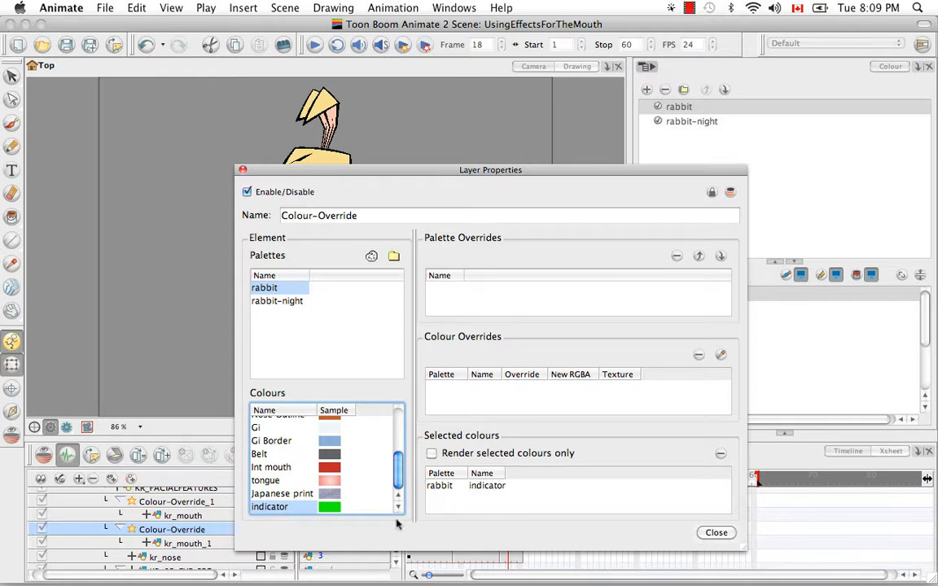
{"action": "left_click", "coordinate": [431, 455]}
{"action": "left_click", "coordinate": [715, 533]}
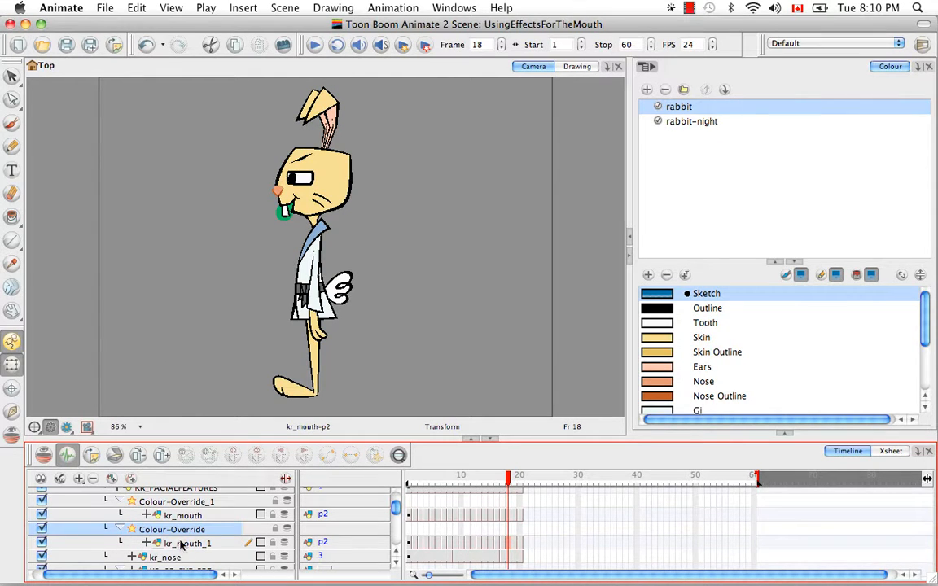
Collapse the Colour-Override group and parent the kr_head layer to the Mask effect.
{"action": "left_click", "coordinate": [120, 530]}
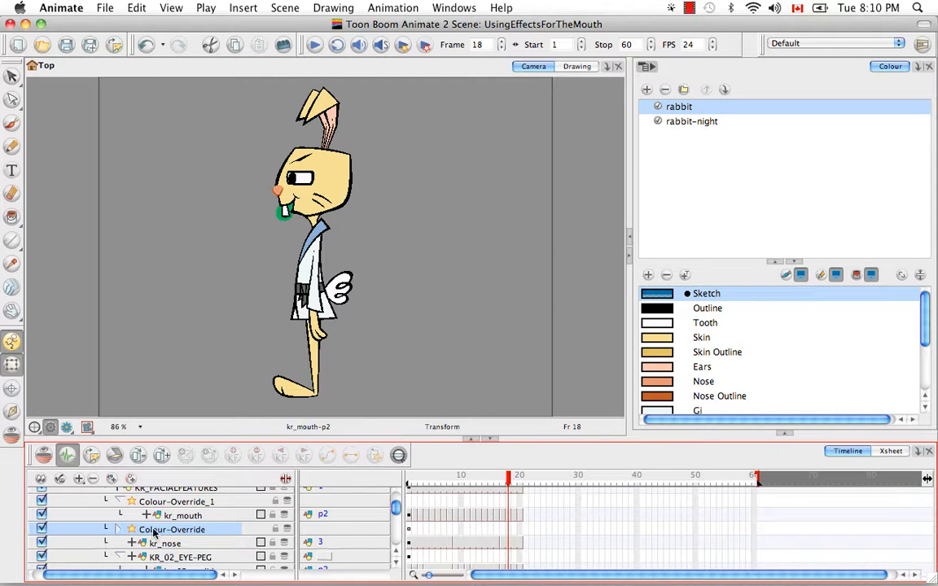
{"action": "left_click", "coordinate": [181, 530]}
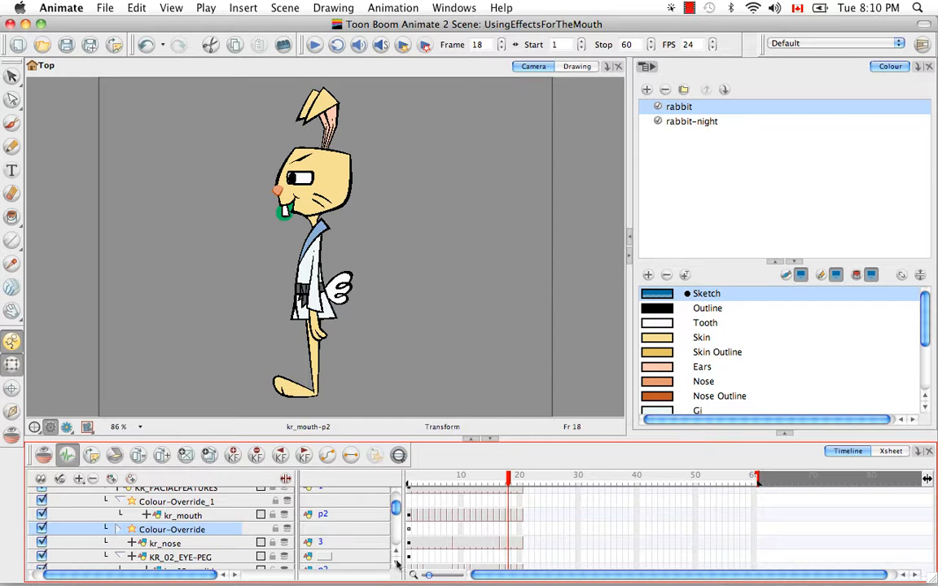
{"action": "scroll", "coordinate": [396, 556], "scroll_direction": "down", "scroll_amount": 4}
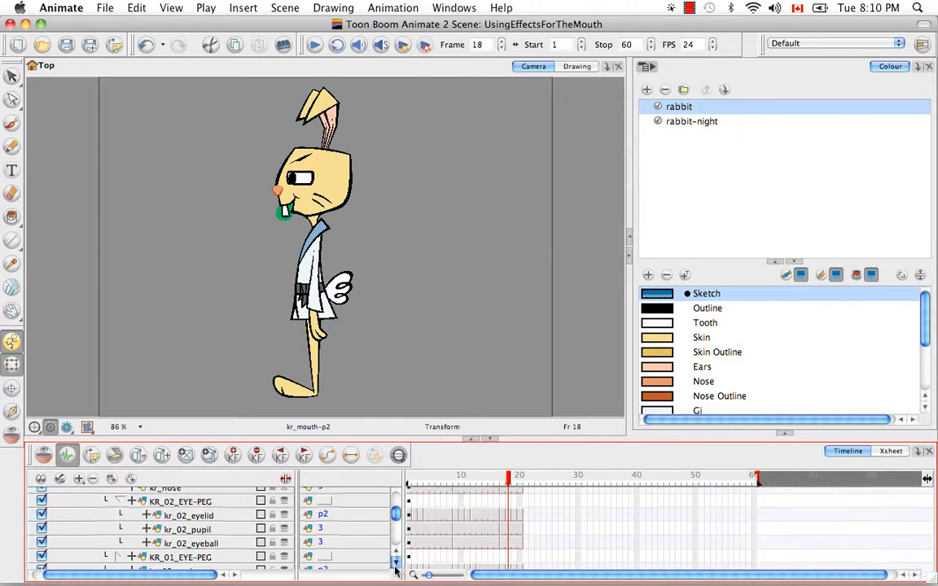
{"action": "scroll", "coordinate": [395, 570], "scroll_direction": "down", "scroll_amount": 3}
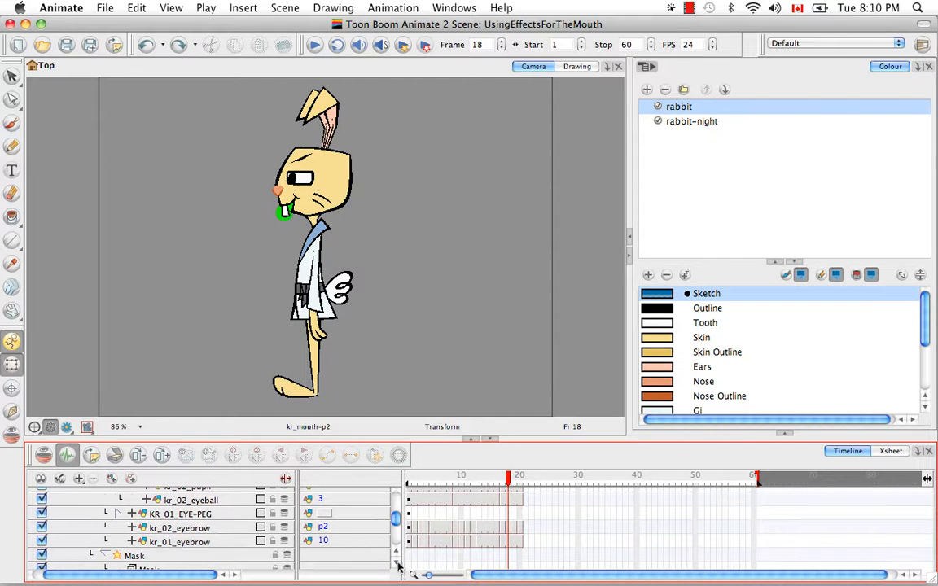
{"action": "scroll", "coordinate": [397, 566], "scroll_direction": "down", "scroll_amount": 3}
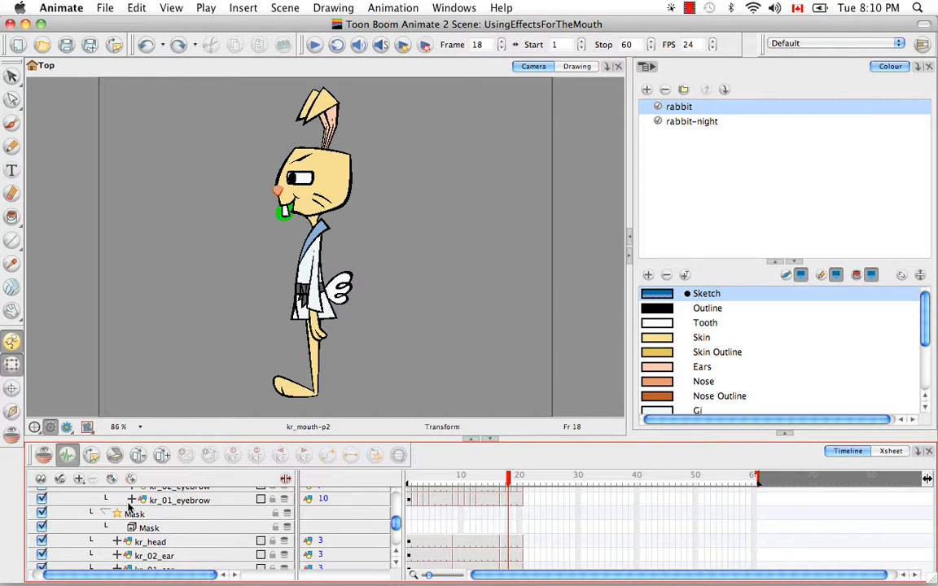
{"action": "left_click", "coordinate": [155, 542]}
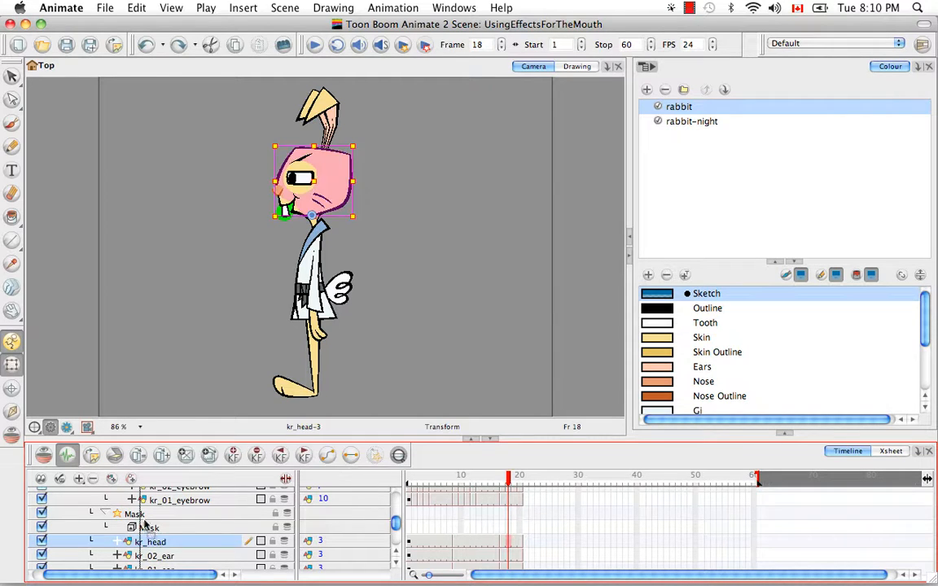
{"action": "left_click_drag", "start_coordinate": [148, 516], "coordinate": [146, 515]}
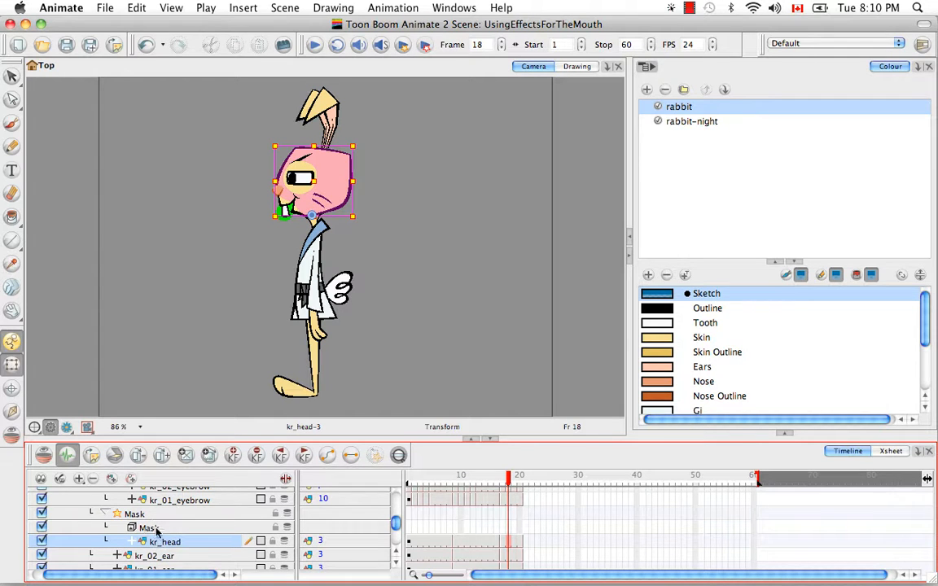
Nest the Colour-Override group containing kr_mouth_1 under the Mask effect's matte.
{"action": "left_click", "coordinate": [397, 553]}
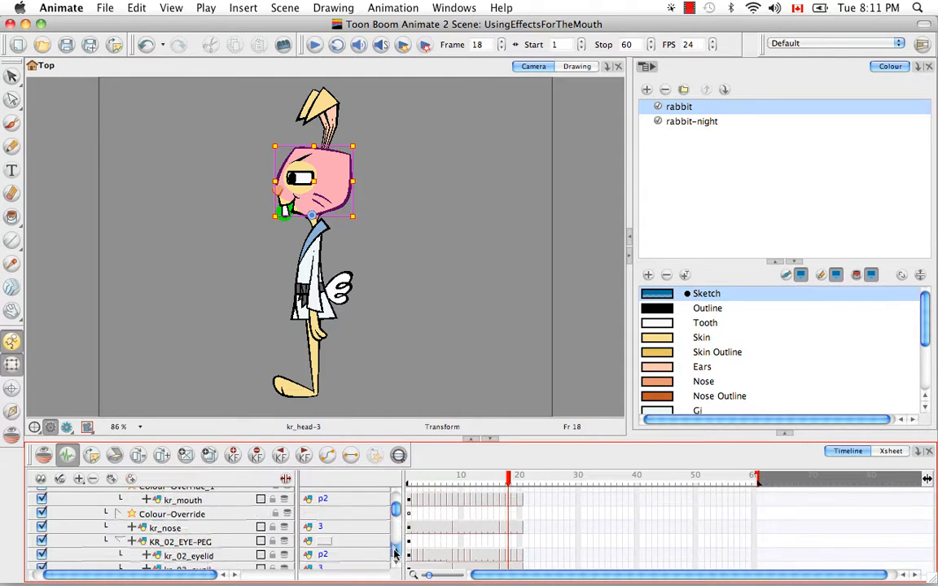
{"action": "left_click", "coordinate": [179, 529]}
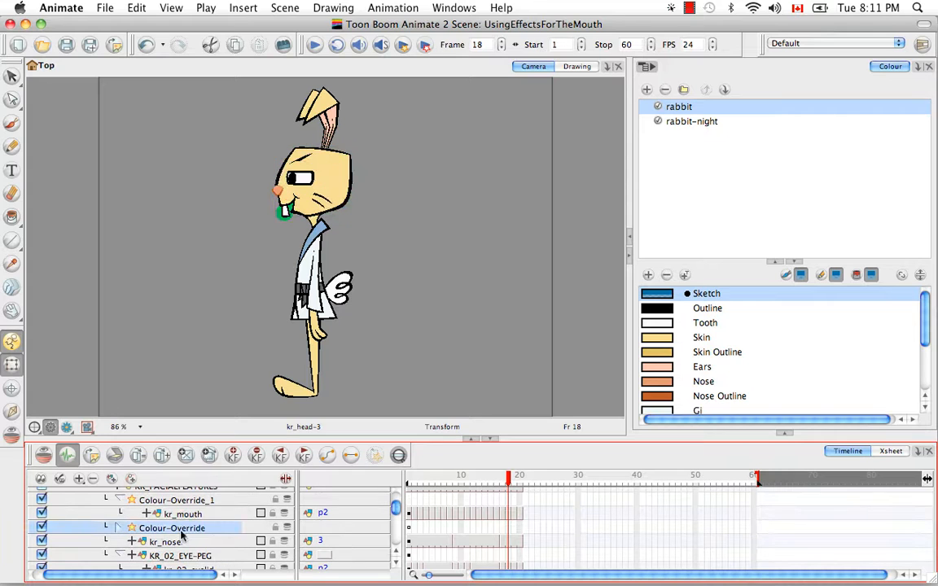
{"action": "scroll", "coordinate": [184, 541], "scroll_direction": "down", "scroll_amount": 5}
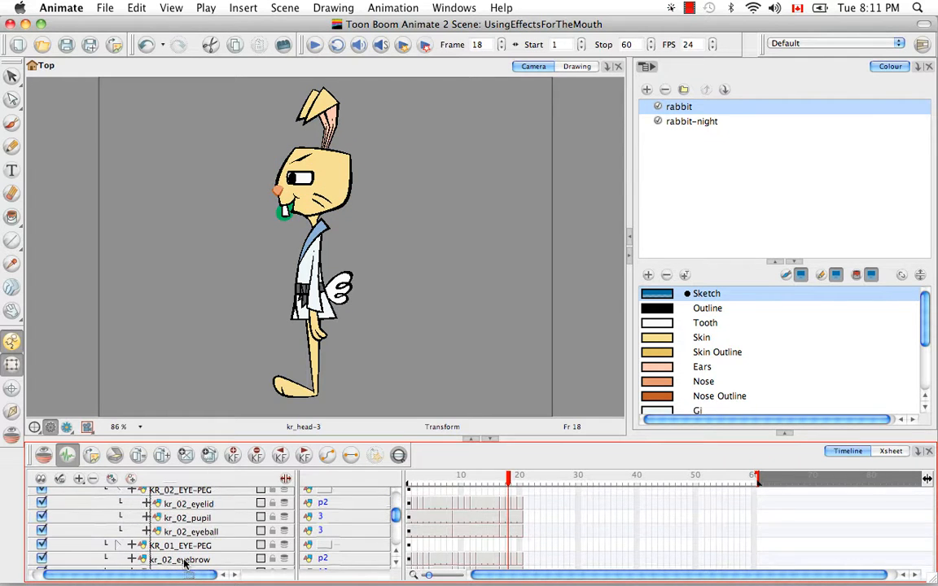
{"action": "scroll", "coordinate": [184, 560], "scroll_direction": "down", "scroll_amount": 5}
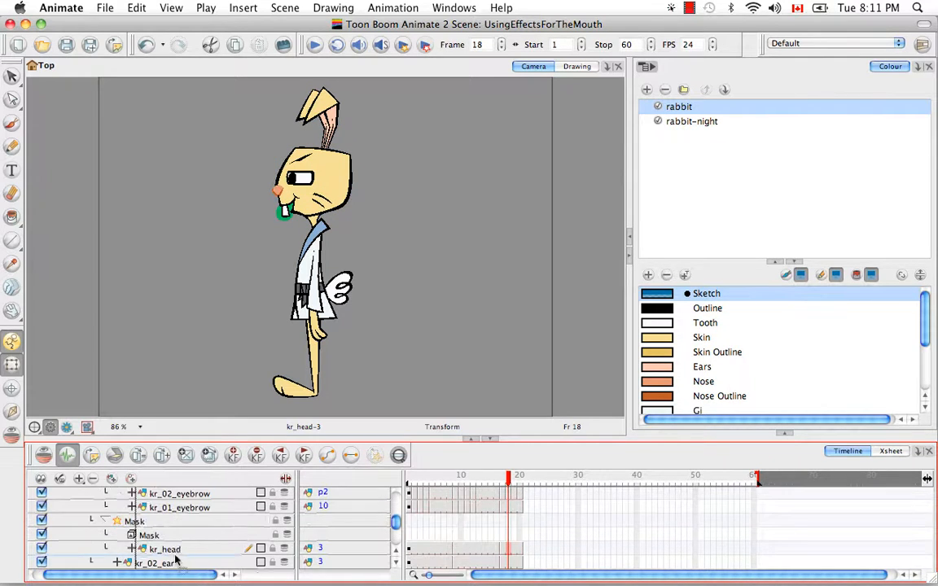
{"action": "left_click_drag", "start_coordinate": [176, 560], "coordinate": [147, 537]}
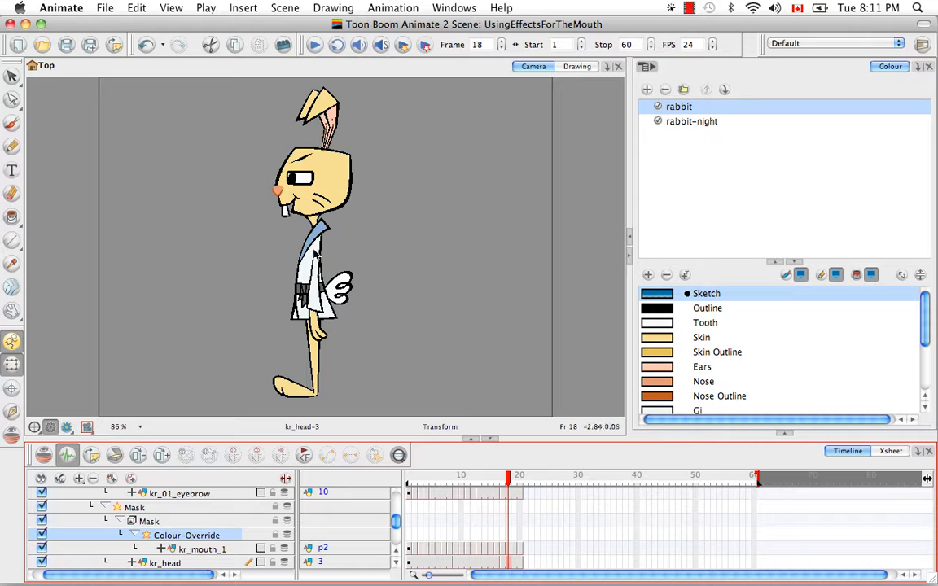
Check the masked mouth at frames 19 and 17, and collapse the matte and the Mask effect in the layer list.
{"action": "mouse_move", "coordinate": [508, 486]}
{"action": "left_mouse_down"}
{"action": "mouse_move", "coordinate": [485, 480]}
{"action": "mouse_move", "coordinate": [515, 481]}
{"action": "left_mouse_up"}
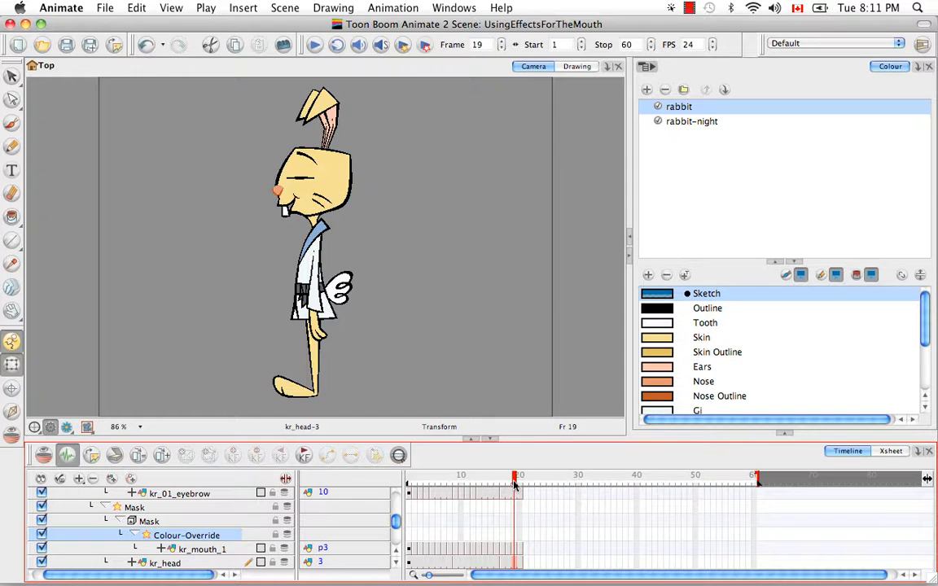
{"action": "left_click_drag", "start_coordinate": [514, 481], "coordinate": [502, 482]}
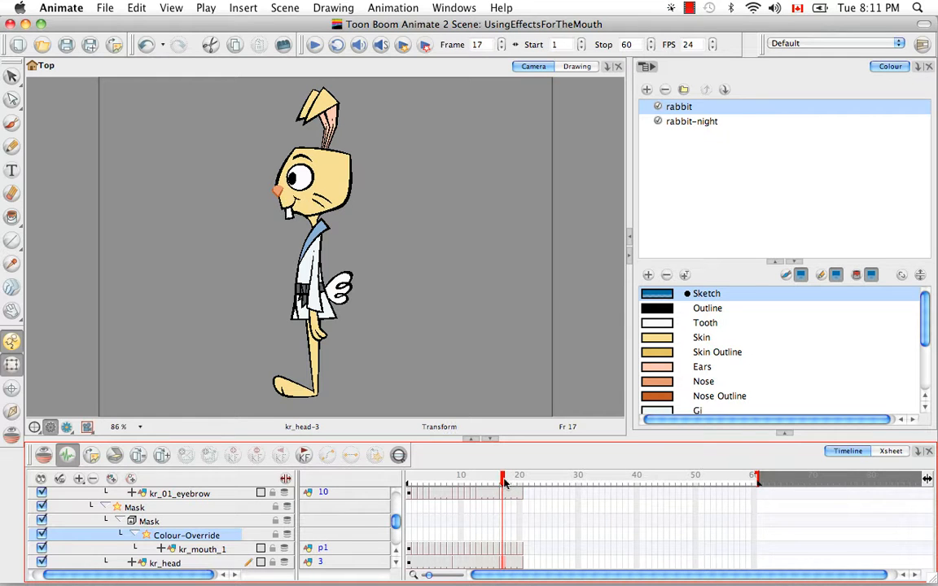
{"action": "left_click", "coordinate": [121, 522]}
{"action": "left_click", "coordinate": [103, 507]}
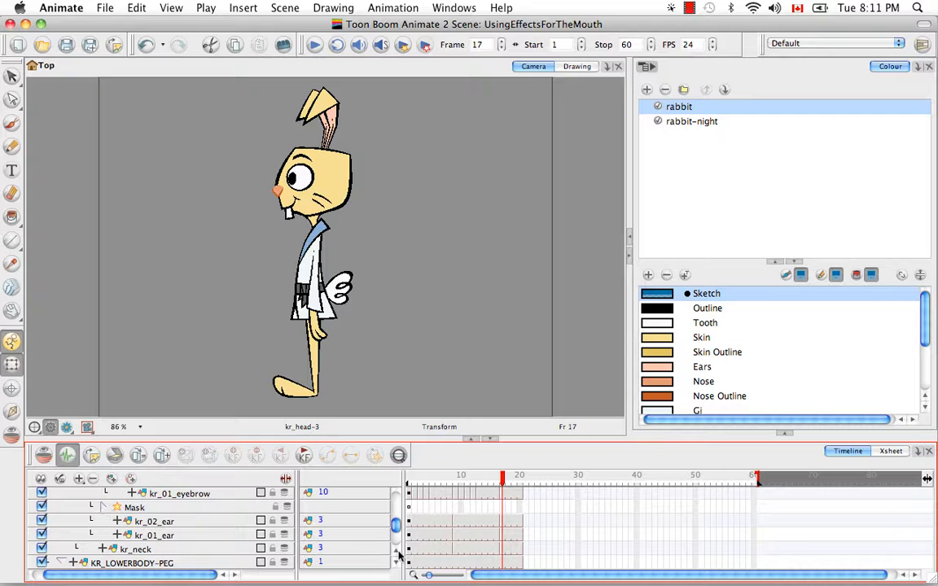
{"action": "scroll", "coordinate": [398, 552], "scroll_direction": "up", "scroll_amount": 5}
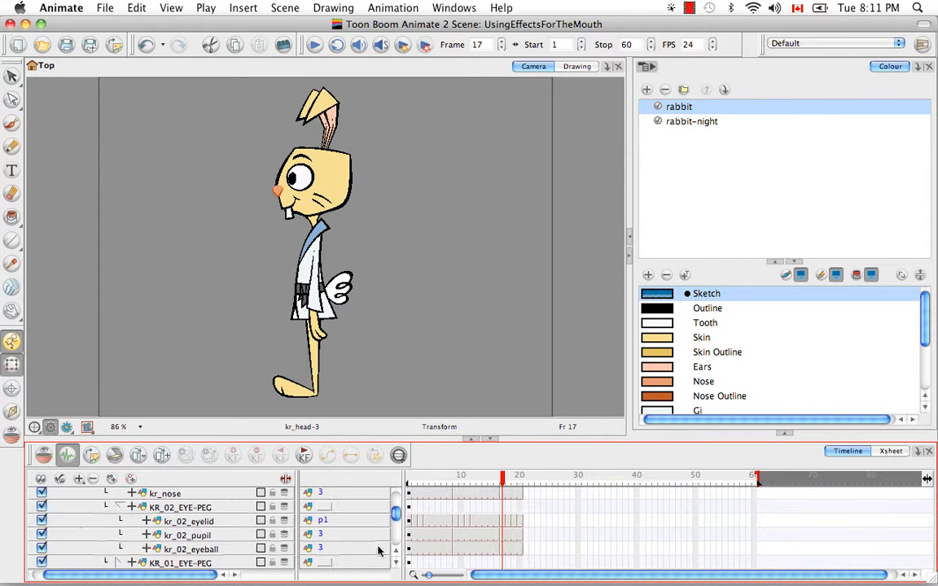